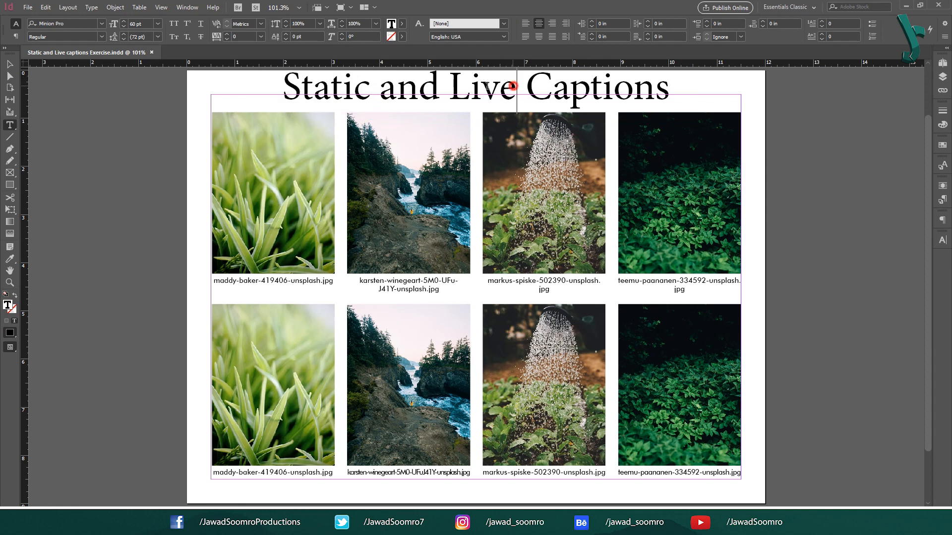
Leave text editing in the page title and deselect its frame with the Selection tool
drag(562, 88, 756, 91)
click(628, 94)
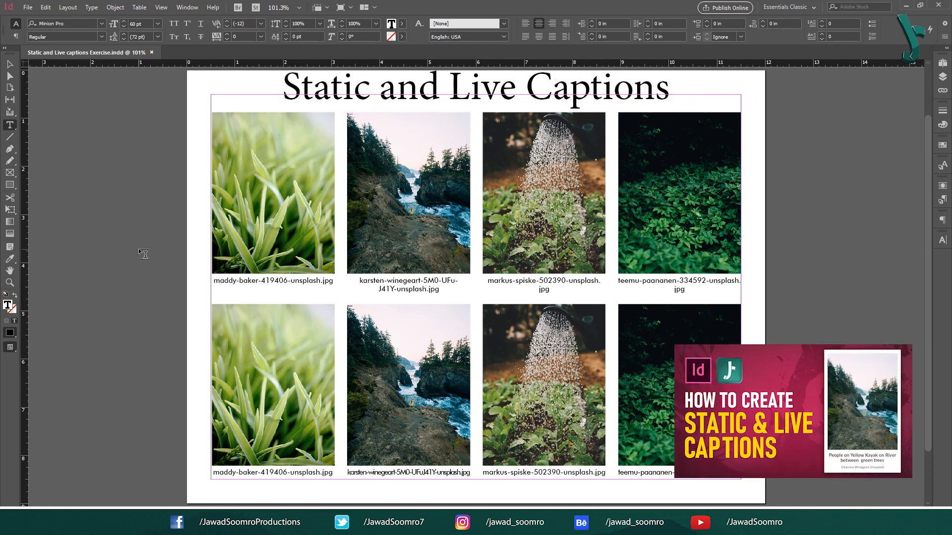
click(10, 64)
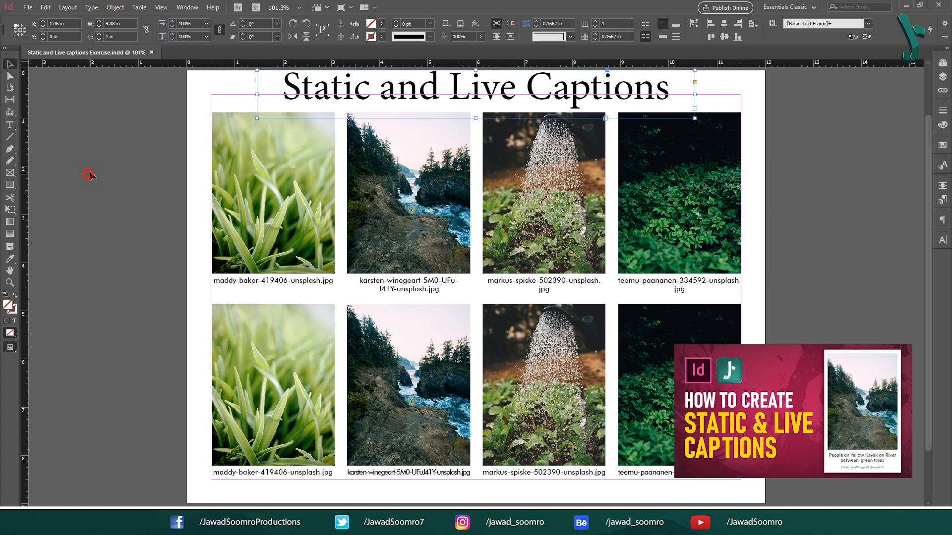
click(91, 174)
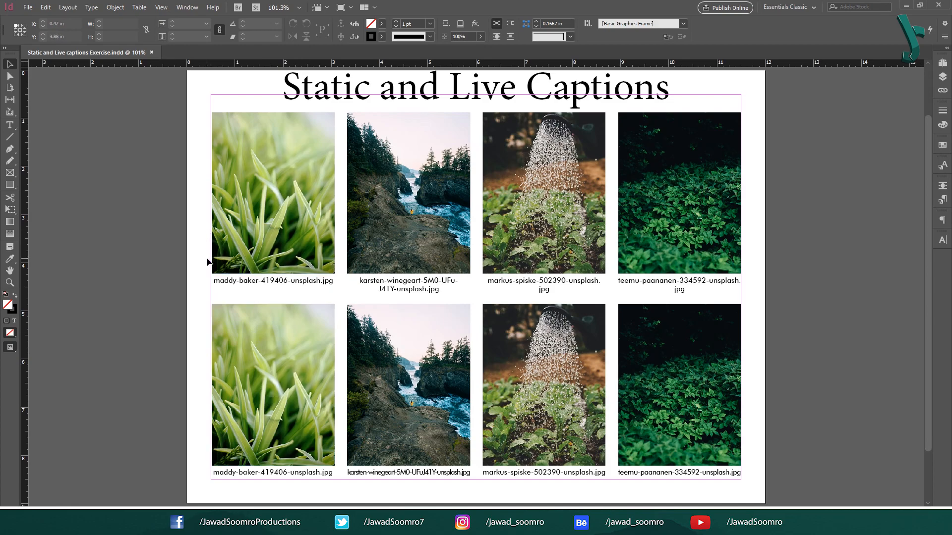
Examine the live captions beneath the bottom-row images at 400% zoom
key(ctrl+equal)
key(ctrl+equal)
key(ctrl+equal)
key(ctrl+equal)
key(ctrl+equal)
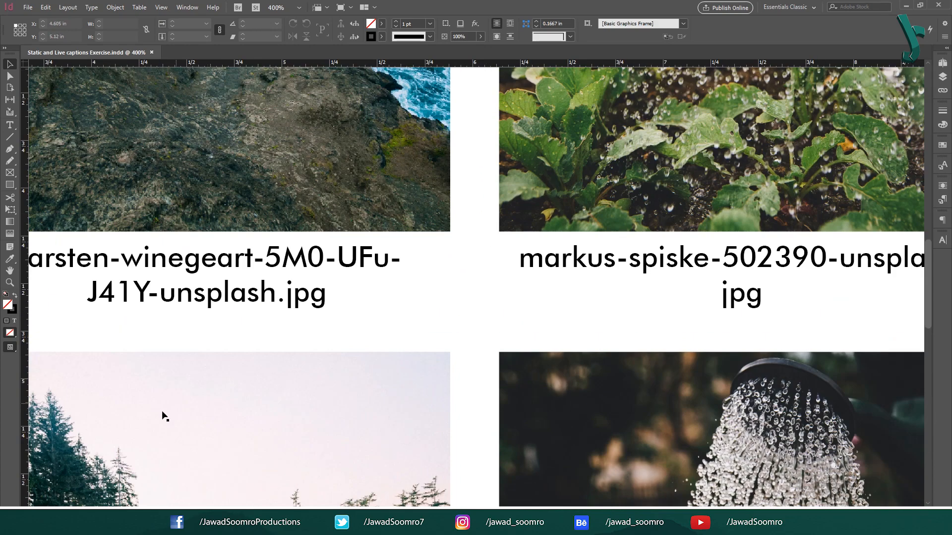
drag(168, 414, 592, 149)
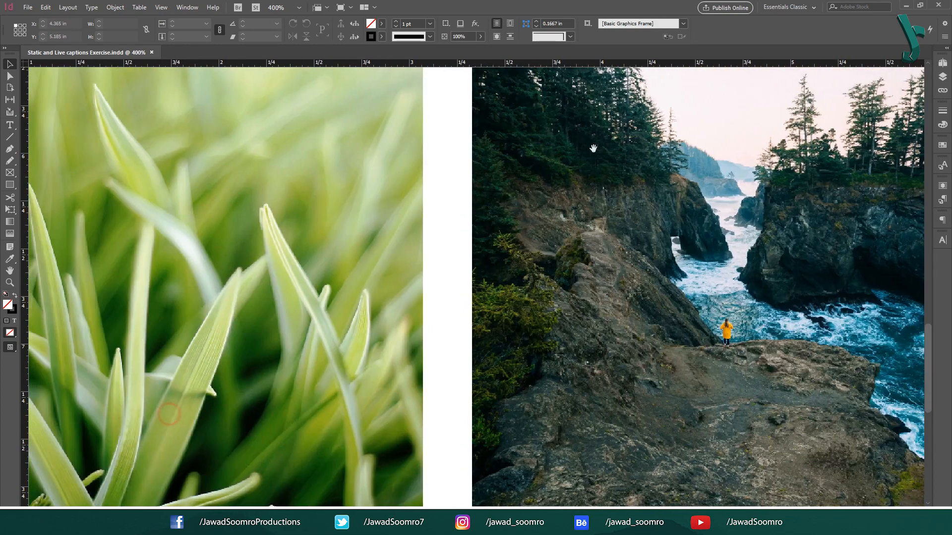
drag(531, 408, 682, 85)
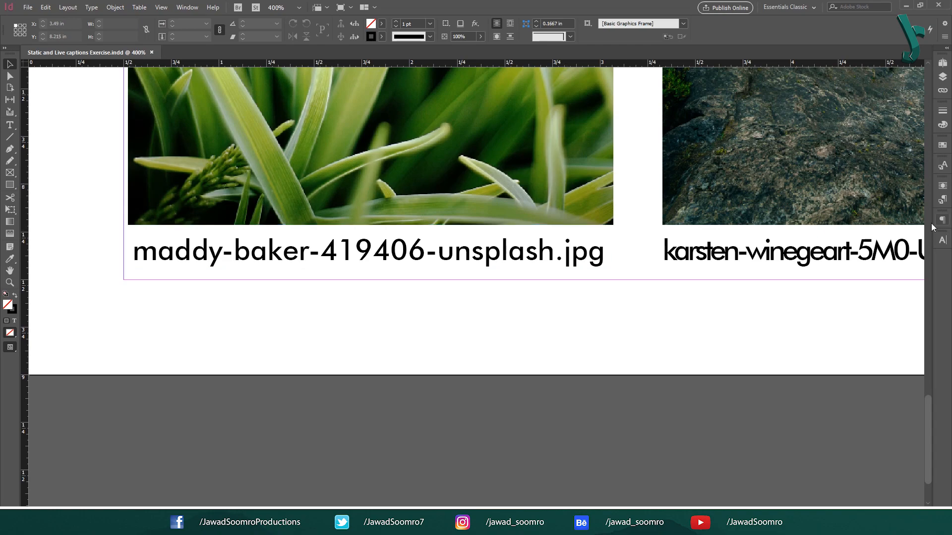
drag(774, 233, 397, 317)
drag(695, 201, 685, 425)
drag(571, 148, 491, 59)
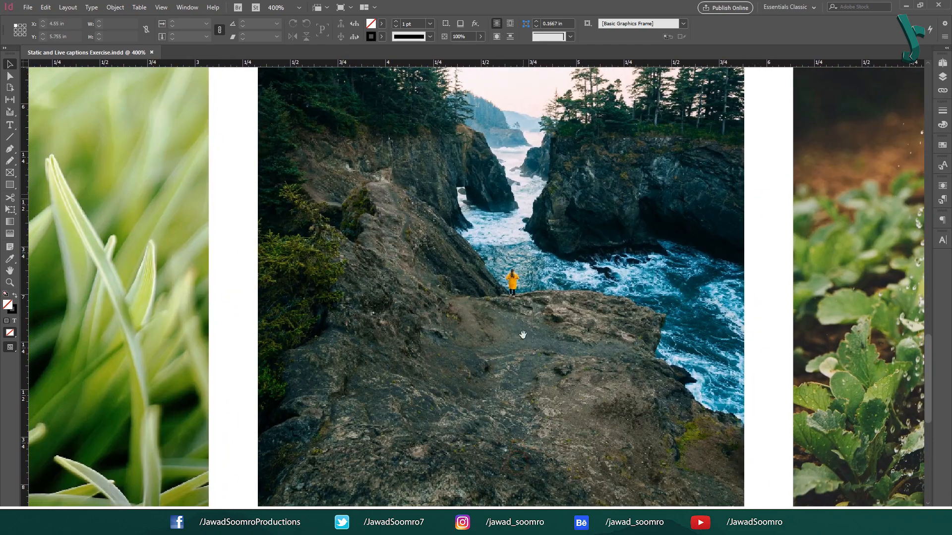
drag(524, 338, 524, 33)
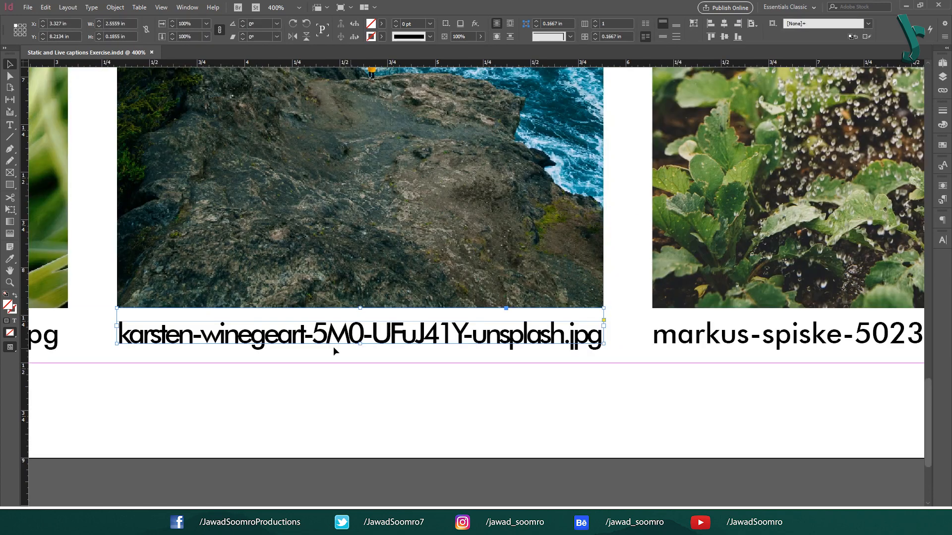
Enlarge the live caption frame beneath the bottom-row coast image to about 0.24 in high and try widening it
drag(361, 345, 378, 353)
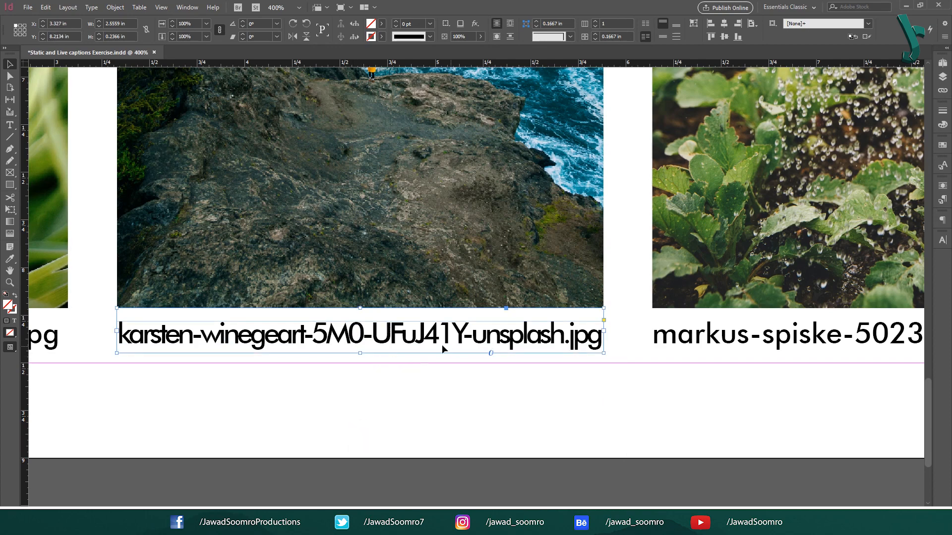
drag(604, 331, 737, 331)
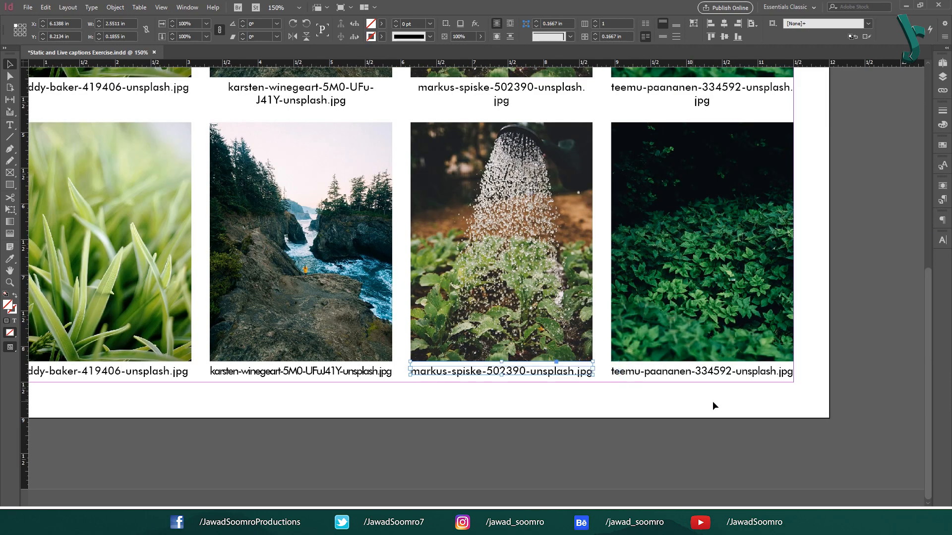
click(703, 370)
Widen the bottom-row grass frame to about 2.83 in so it meets the neighbouring coast image, and revert the overlap
scroll(601, 397, left, 5)
click(591, 256)
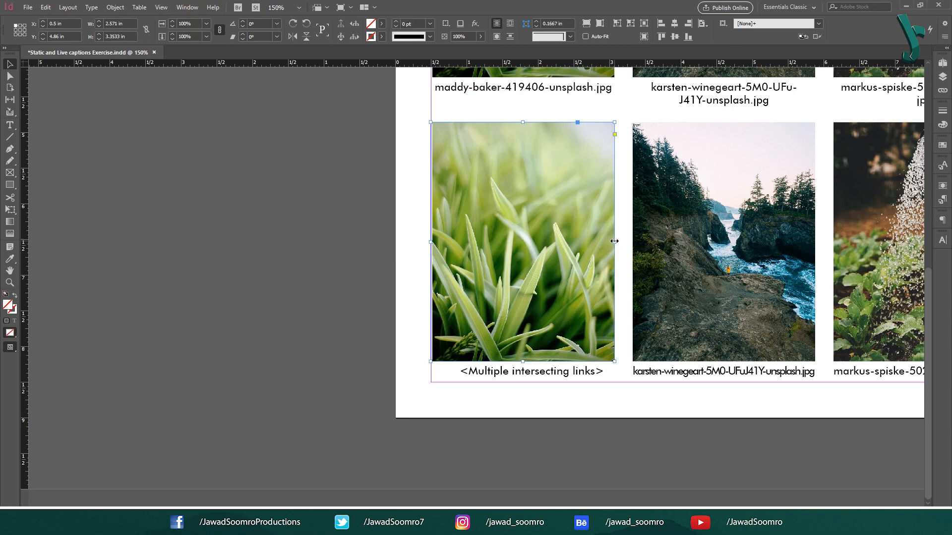
drag(615, 243, 627, 243)
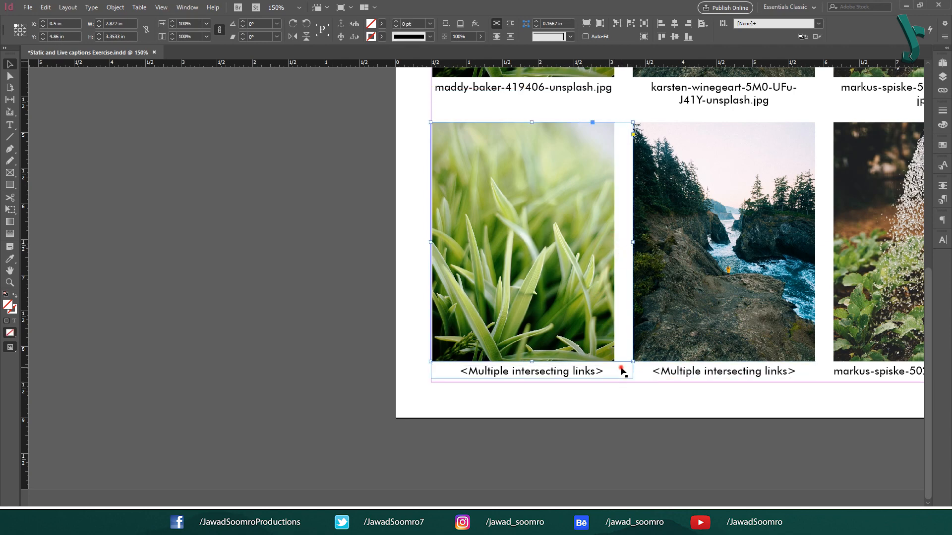
click(622, 372)
drag(709, 391, 681, 322)
drag(717, 239, 726, 243)
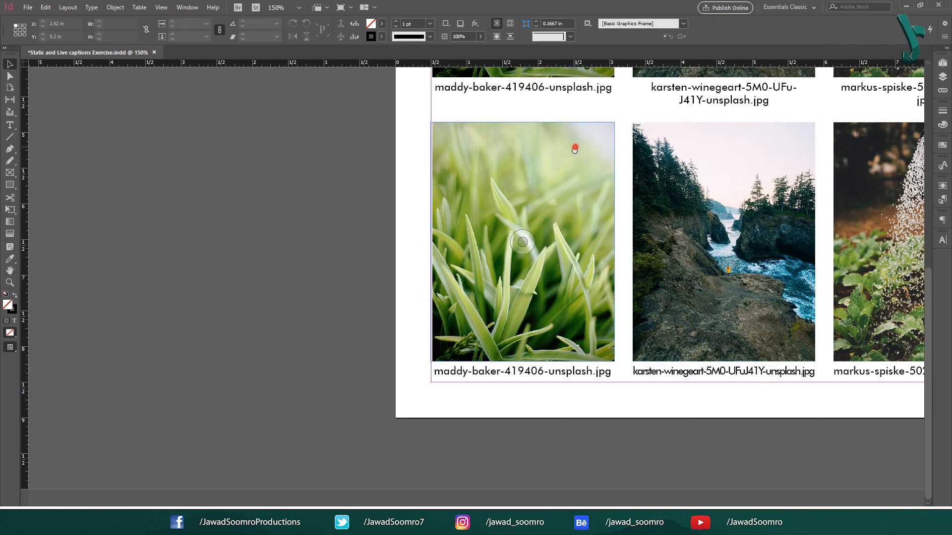
Shrink the static caption frames beneath the four top-row images
drag(574, 147, 419, 374)
click(404, 322)
drag(460, 336, 425, 315)
click(511, 311)
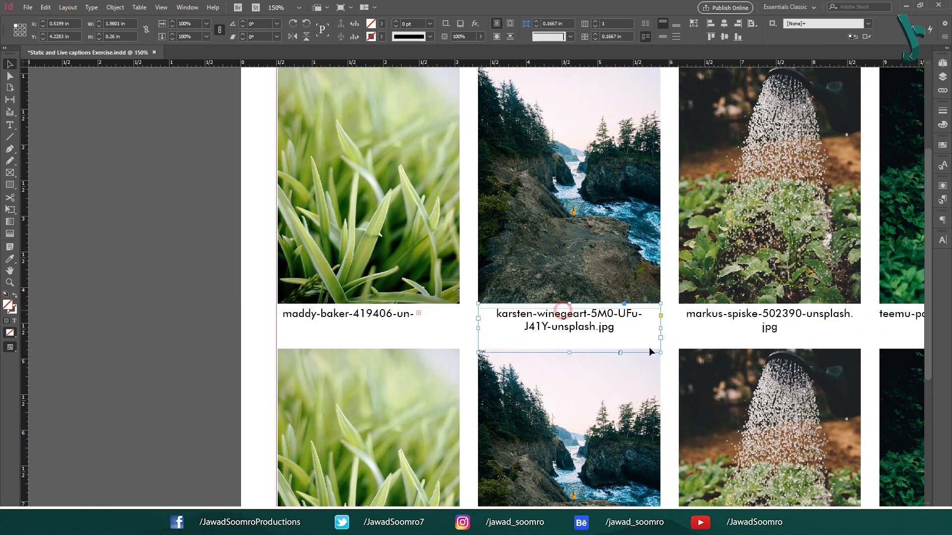
drag(659, 353, 626, 327)
scroll(604, 327, right, 3)
click(590, 331)
click(790, 330)
drag(835, 342, 831, 336)
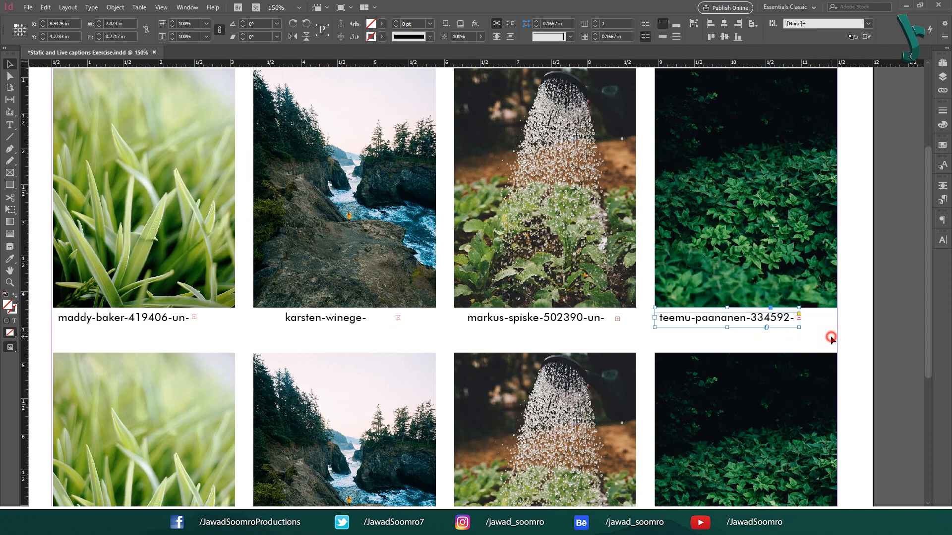
click(831, 340)
Undo the resizing of the top-row static caption frames
key(ctrl+z)
key(ctrl+z)
key(ctrl+z)
key(ctrl+z)
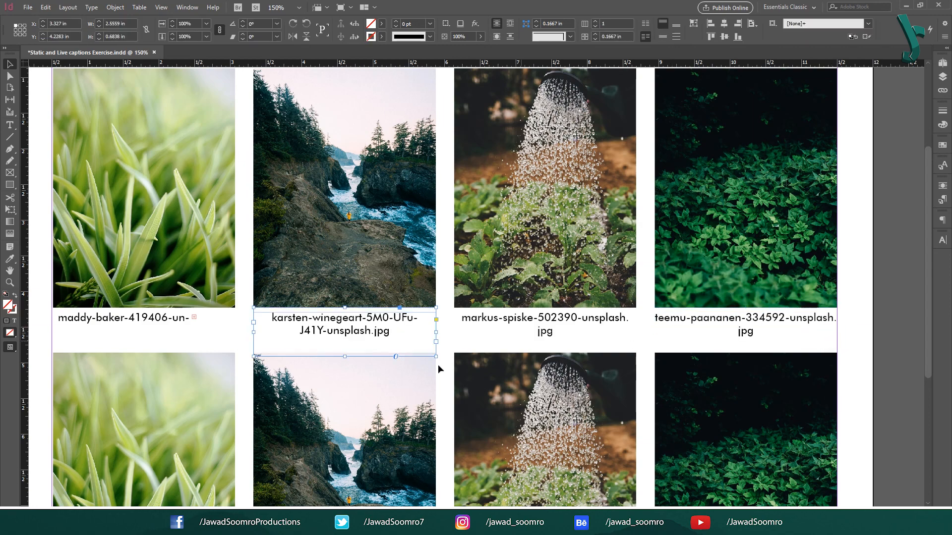
Convert the four live captions beneath the bottom-row images to static captions
drag(340, 403, 407, 173)
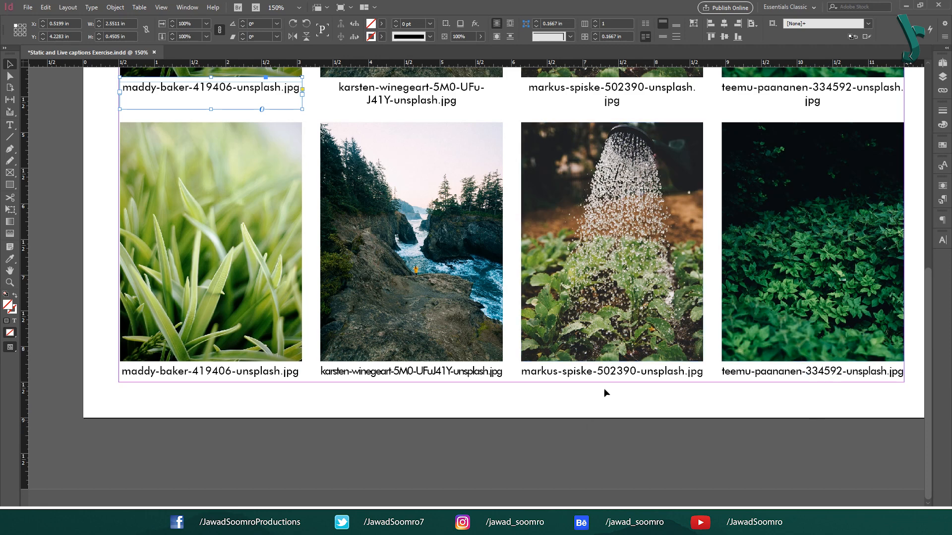
click(791, 378)
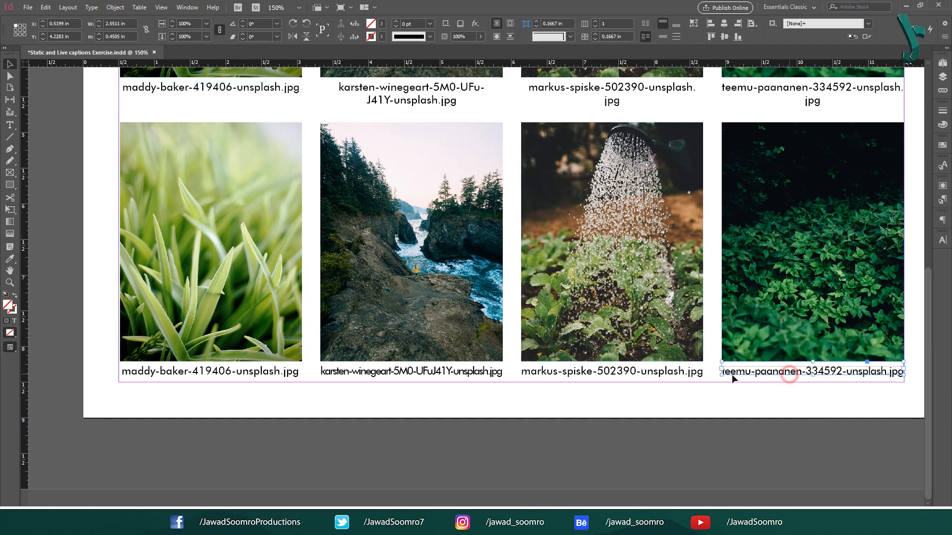
shift+click(567, 375)
shift+click(425, 371)
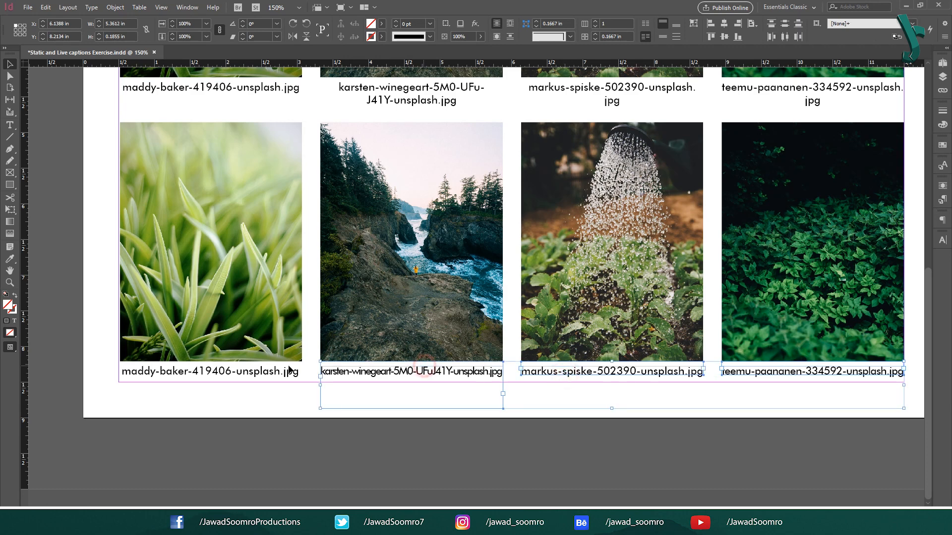
shift+click(238, 370)
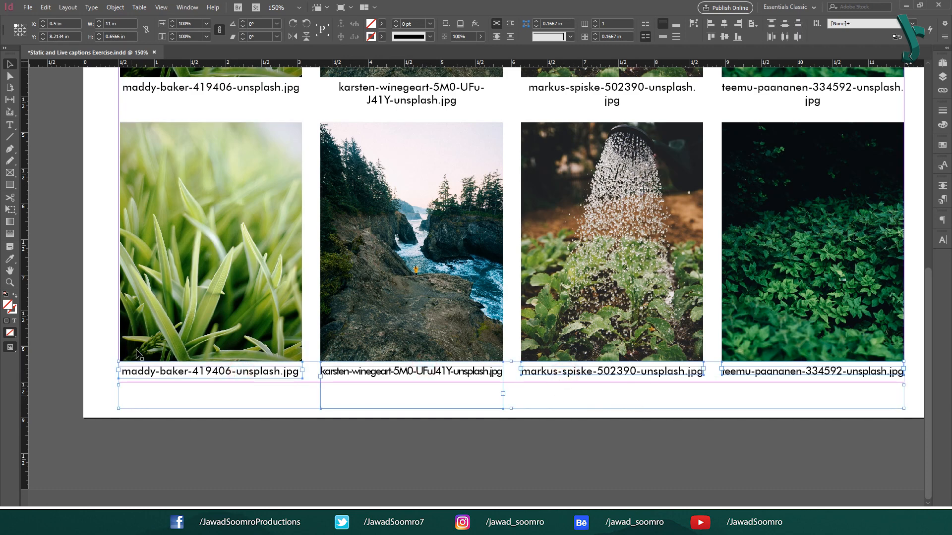
click(114, 8)
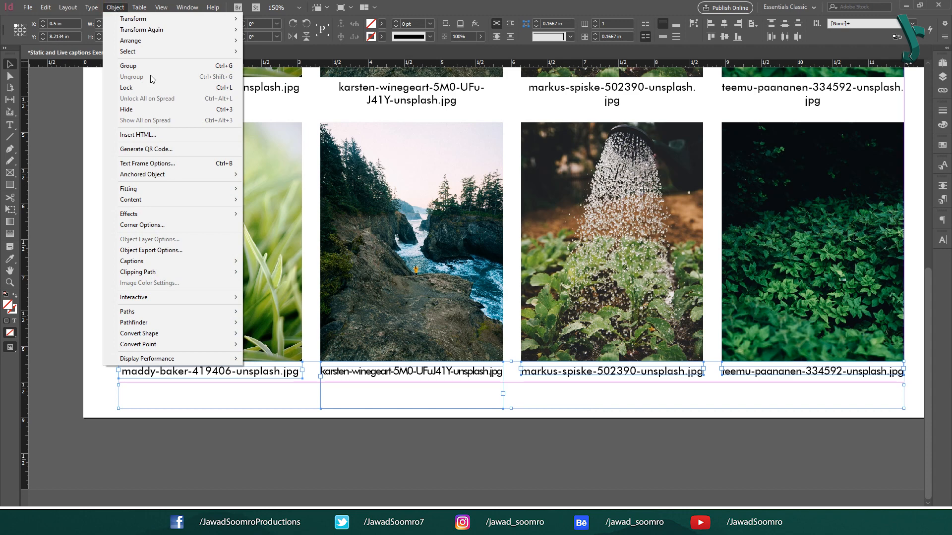
mouse_move(183, 261)
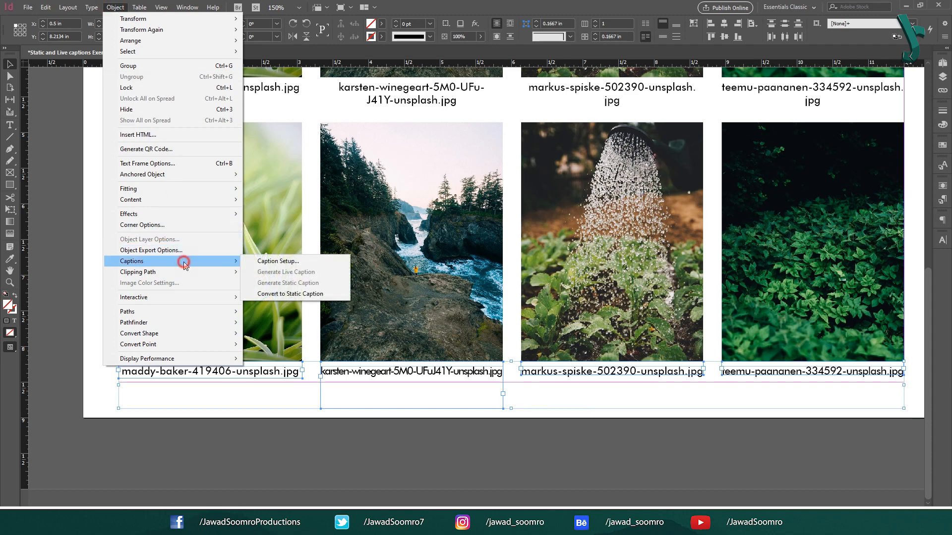
click(290, 293)
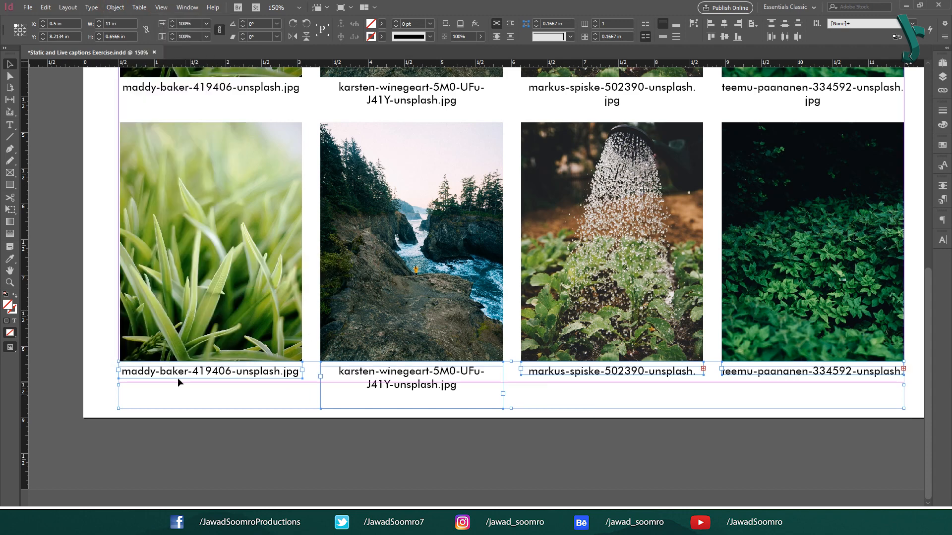
click(392, 467)
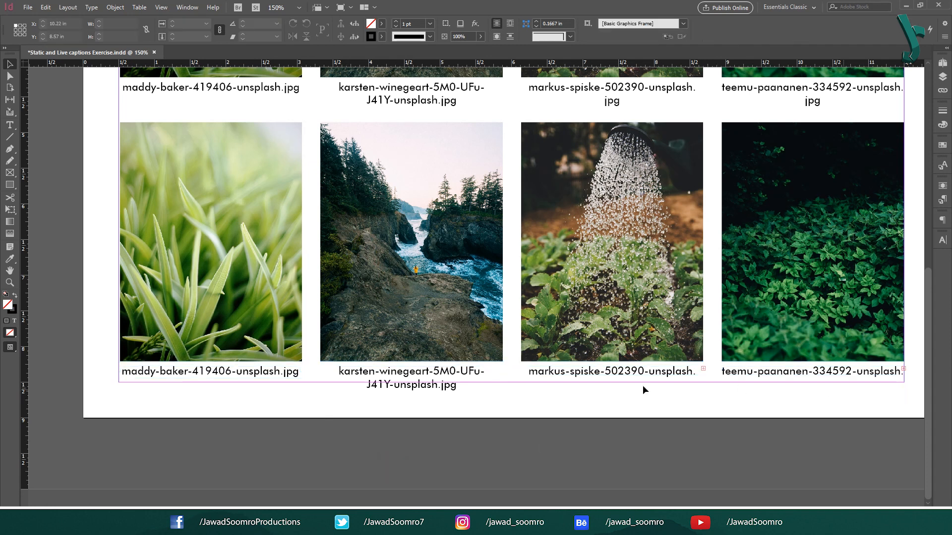
Extend the caption frame under the bottom-row watering image downward, and undo both this change and the conversion to static captions
click(656, 378)
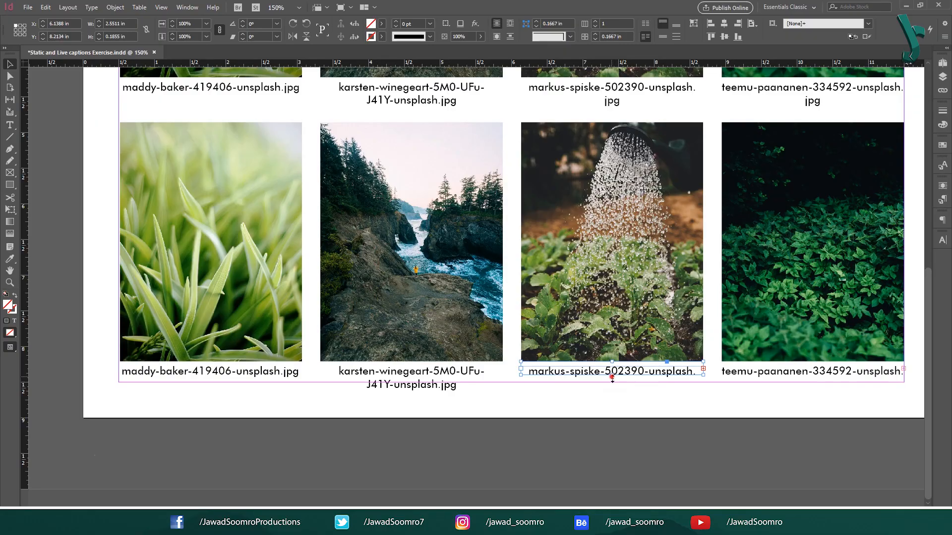
key(ctrl+z)
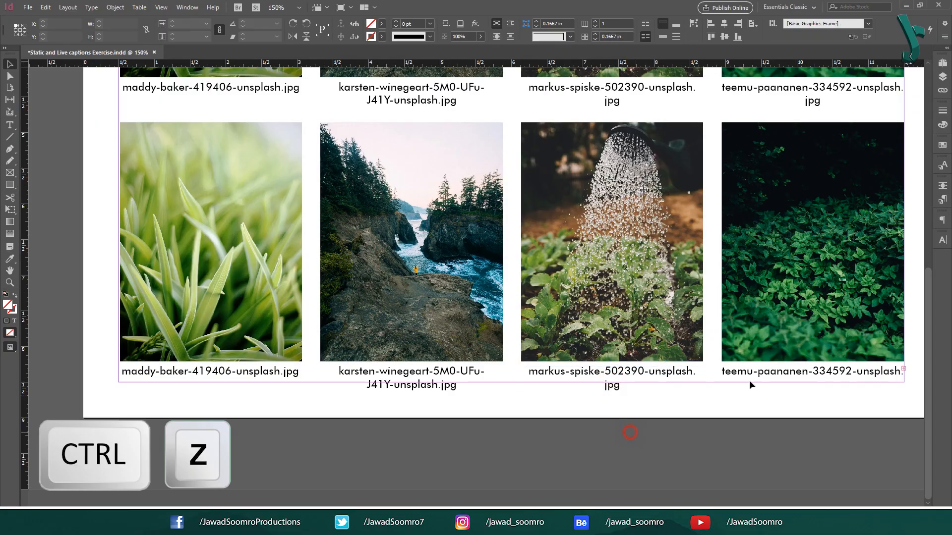
key(ctrl+z)
key(ctrl+z)
key(ctrl+z)
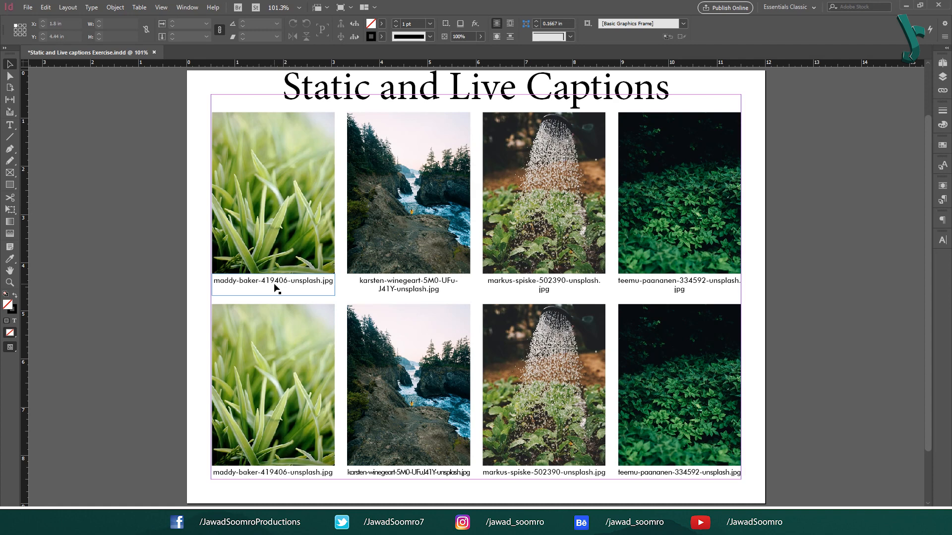
Move top-row static captions away from their images onto the pasteboard and undo the moves
drag(276, 288, 133, 282)
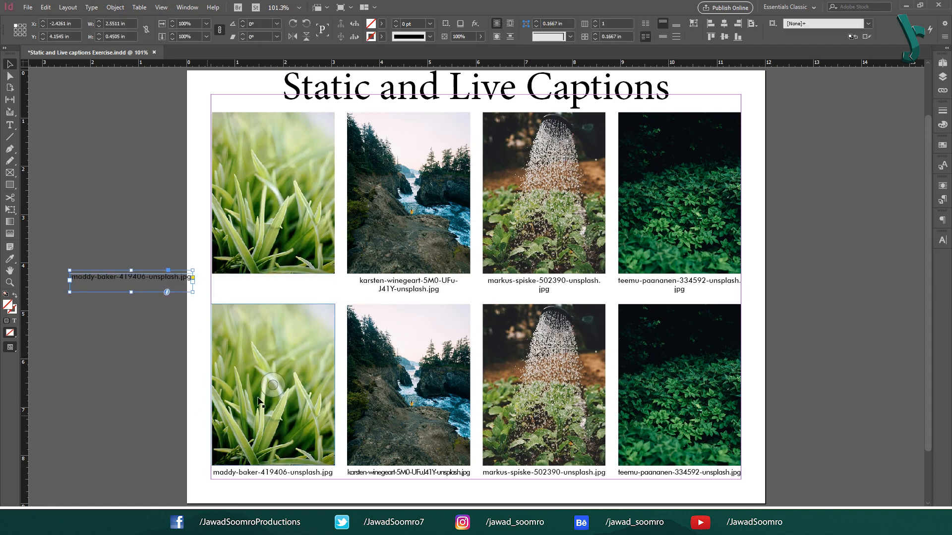
drag(416, 285, 866, 286)
key(ctrl+z)
key(ctrl+z)
key(ctrl+z)
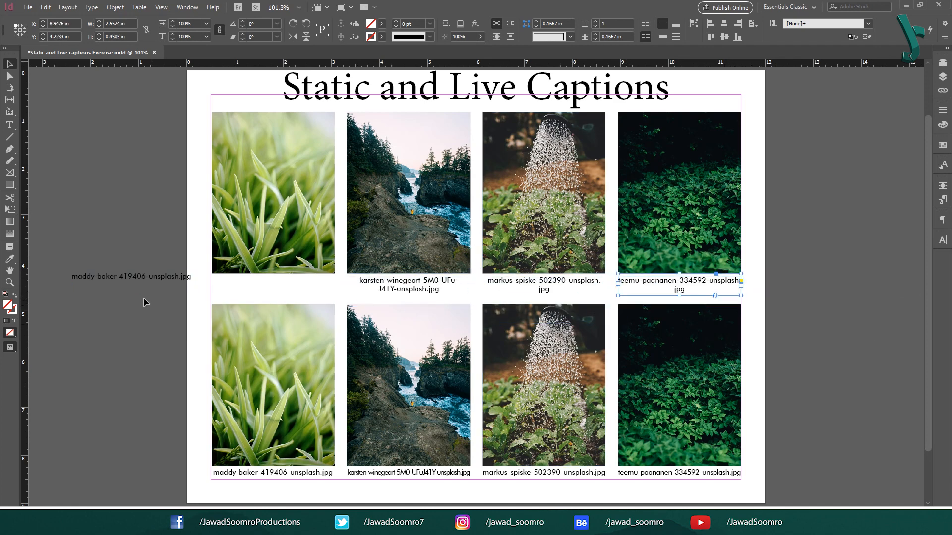
key(ctrl+z)
Move the four bottom-row live captions away from their images so that they no longer touch them
scroll(173, 377, down, 2)
drag(239, 410, 99, 410)
click(367, 444)
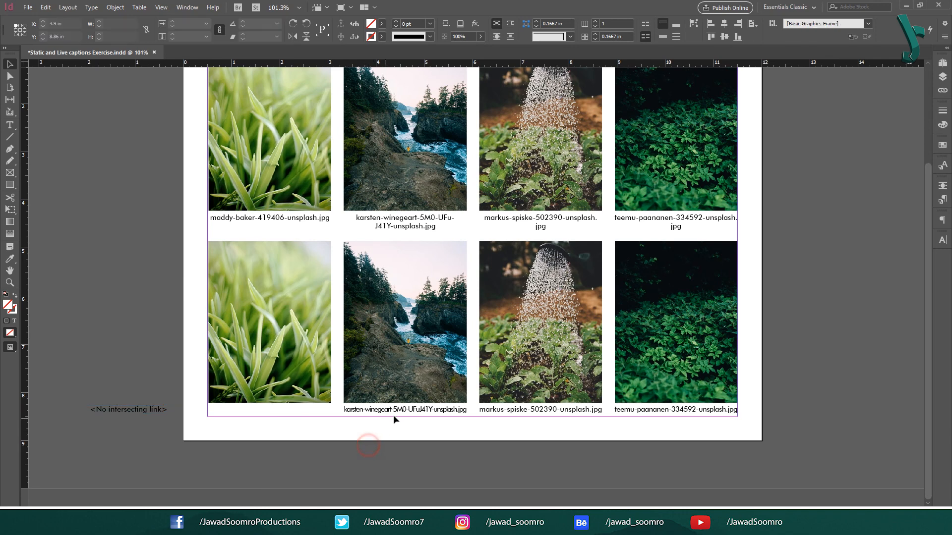
drag(412, 408, 424, 425)
click(519, 431)
drag(529, 406, 567, 423)
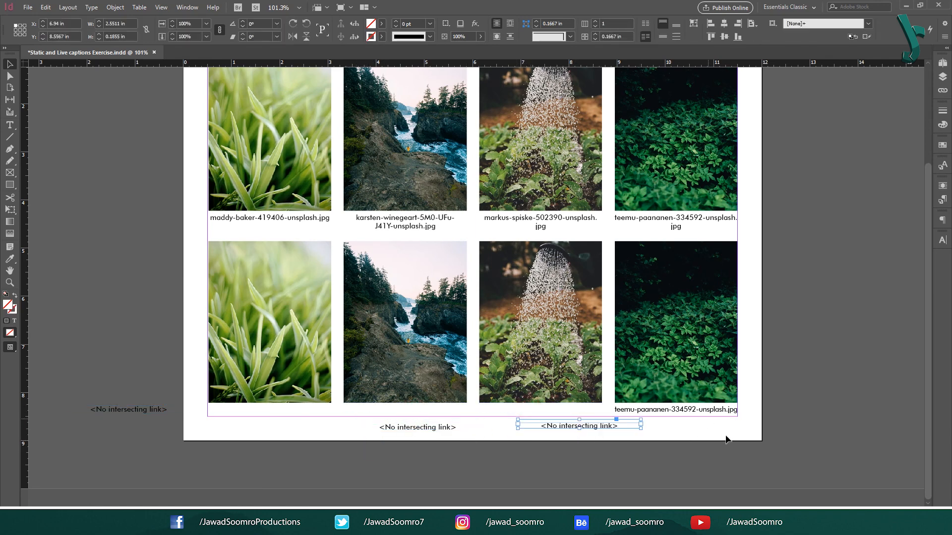
click(725, 439)
drag(686, 404, 743, 431)
click(827, 446)
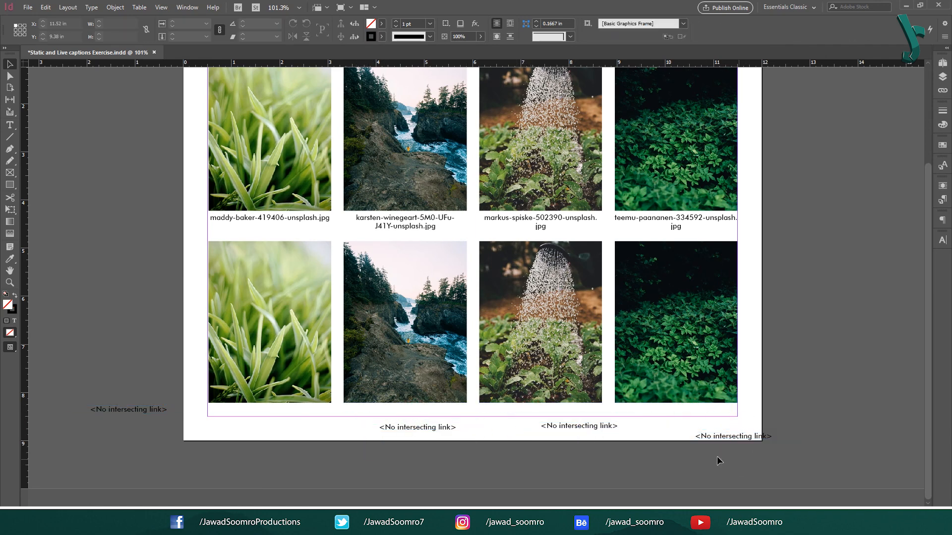
Undo the moves of the four bottom-row live captions and clear the selection
key(ctrl+z)
key(ctrl+z)
key(ctrl+z)
key(ctrl+z)
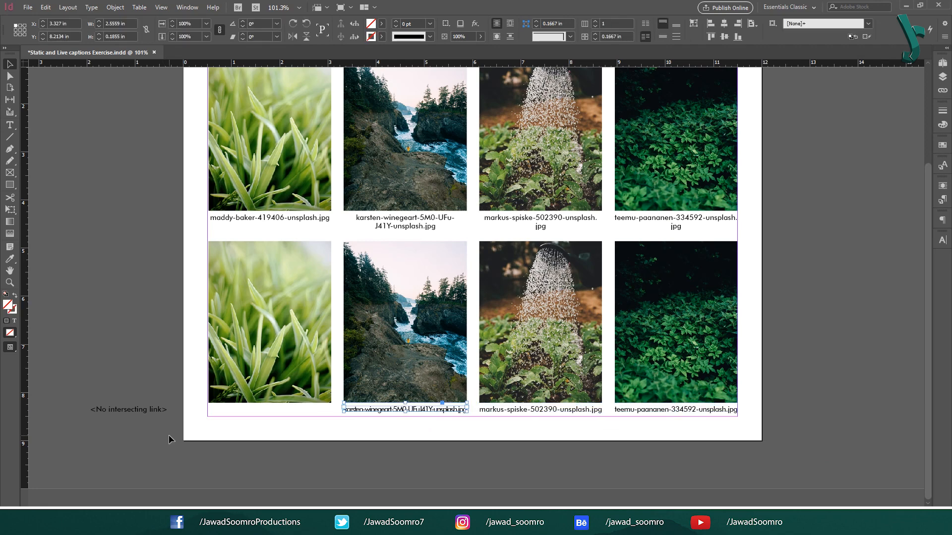
click(239, 461)
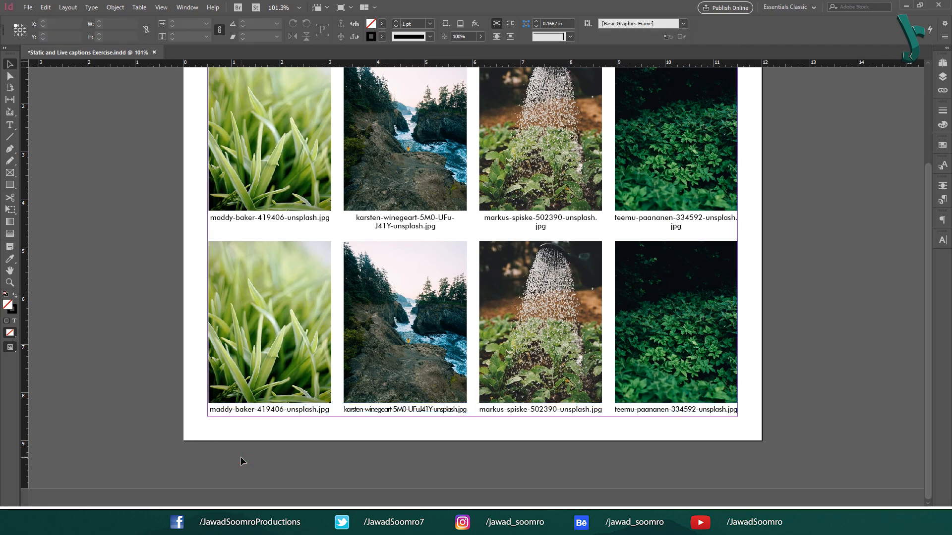
Select part of the static caption text under the top-row grass image to check that it is editable
scroll(240, 456, up, 3)
key(t)
click(237, 286)
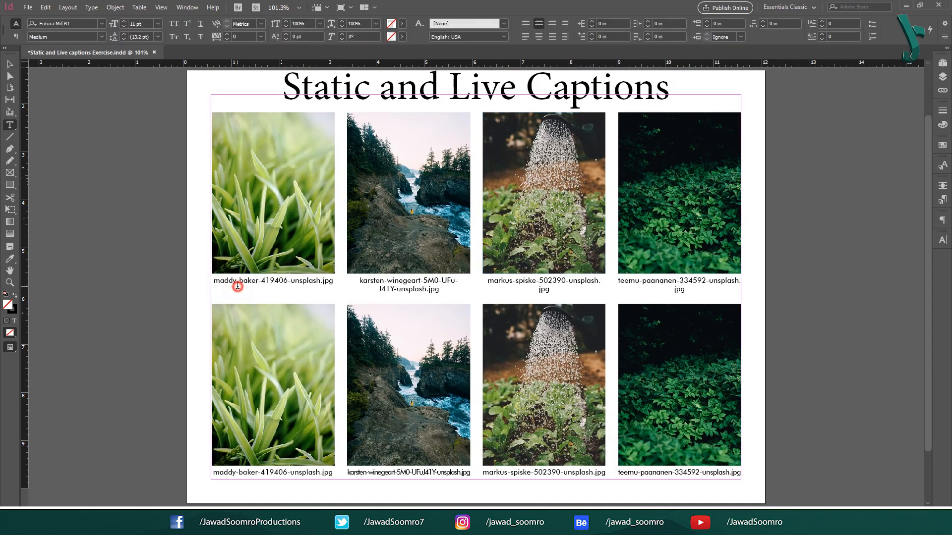
drag(233, 282, 316, 282)
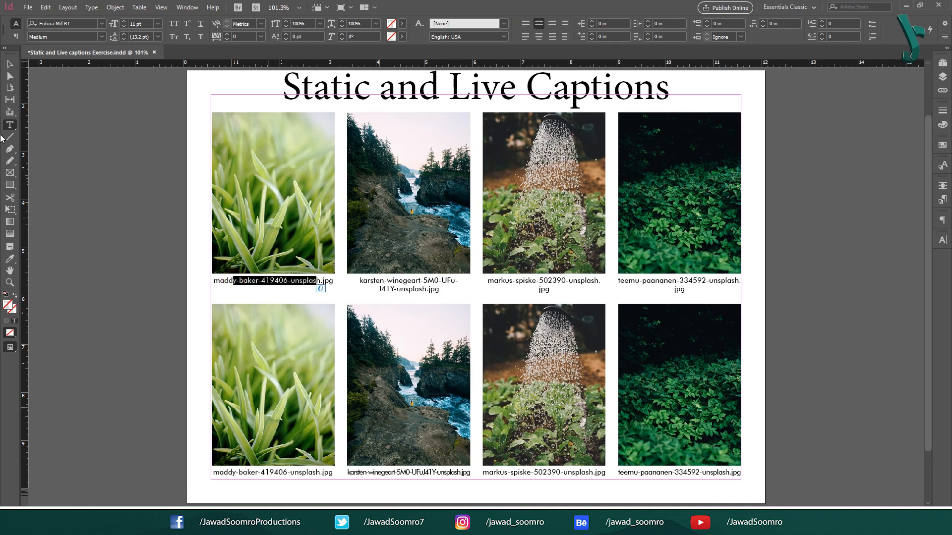
Try selecting individual characters in the live caption under the bottom-row grass image, and leave text editing
click(9, 64)
click(310, 474)
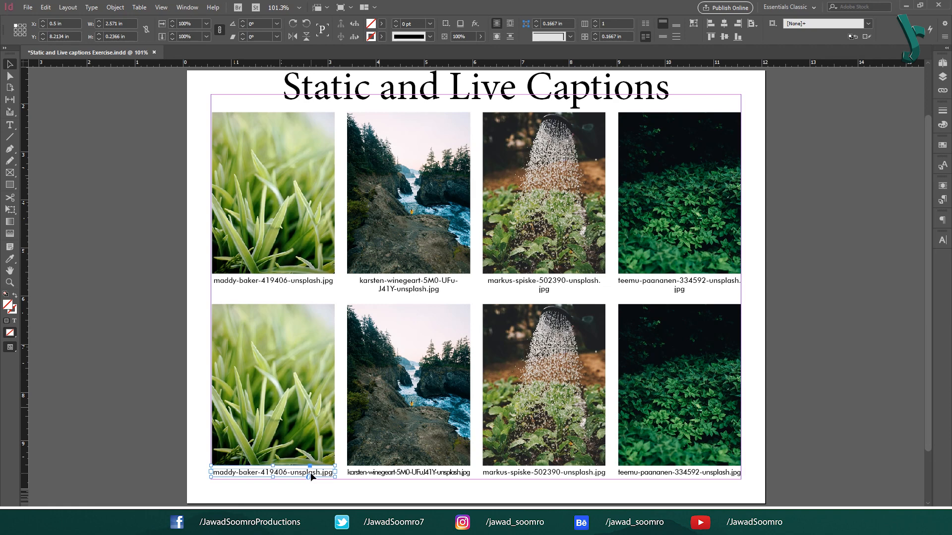
double_click(310, 472)
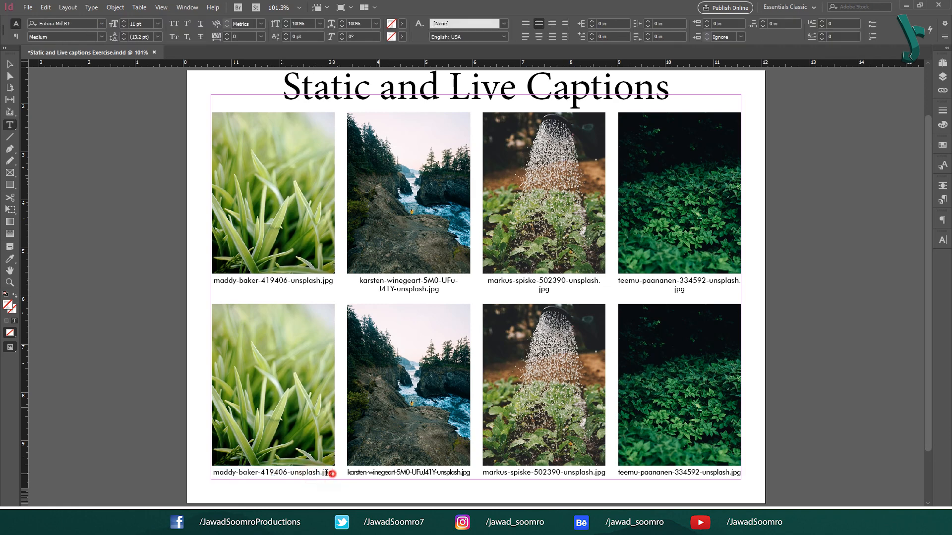
triple_click(331, 473)
triple_click(250, 473)
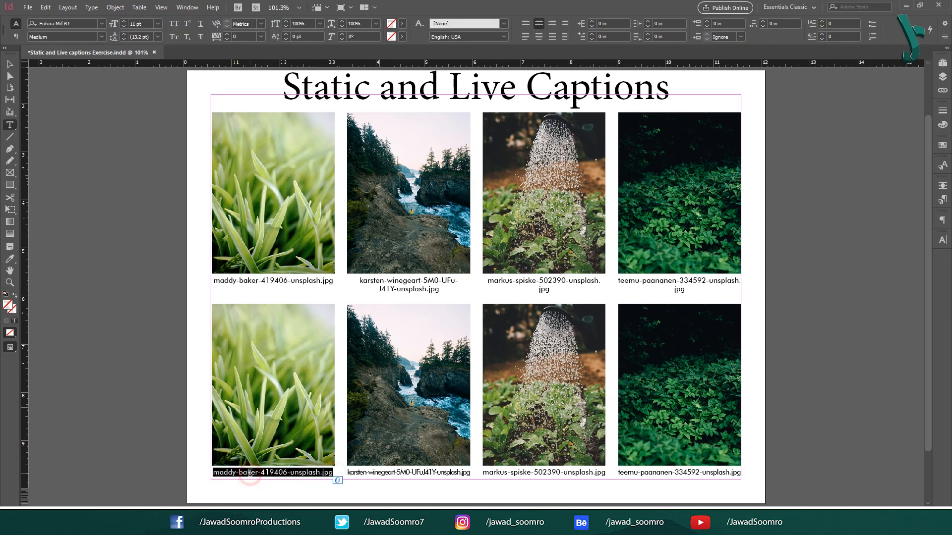
key(Left)
key(Escape)
Inspect the four top-row static captions one after another and clear the selection
click(283, 280)
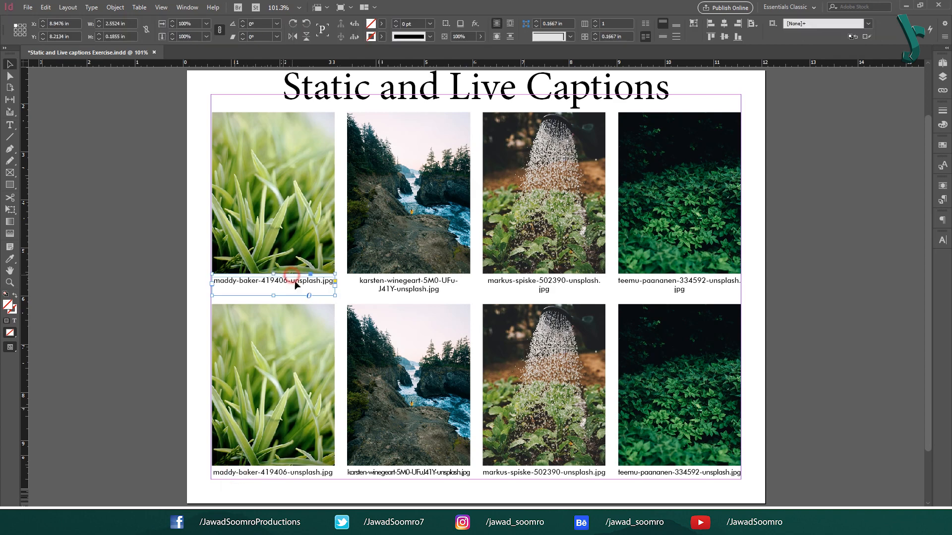
click(397, 291)
click(565, 291)
click(708, 291)
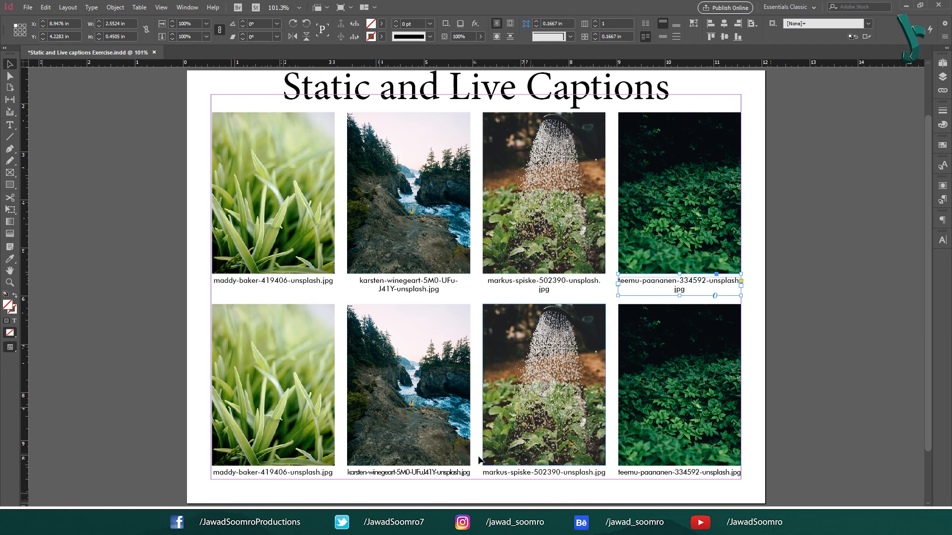
click(843, 353)
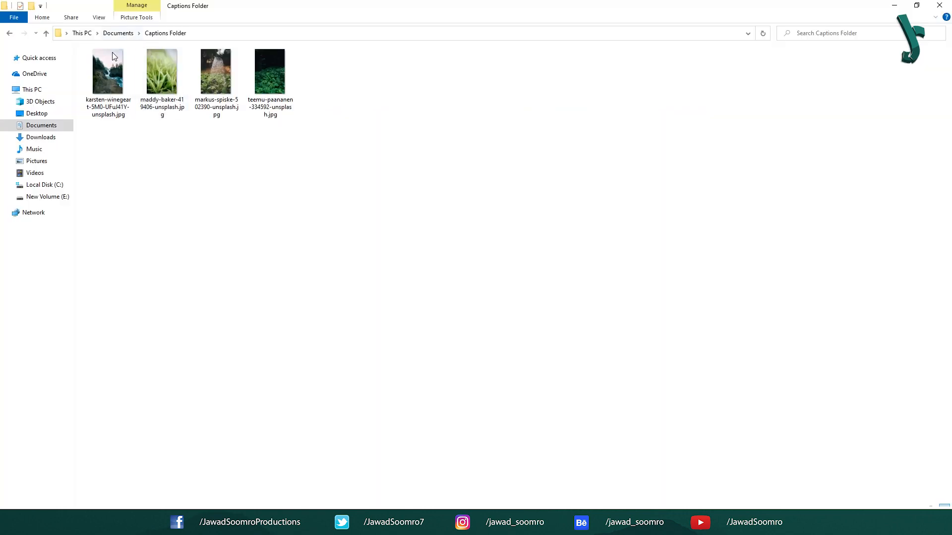
In File Explorer, open the river image's properties from Captions Folder and set its title to Green
click(113, 69)
double_click(113, 70)
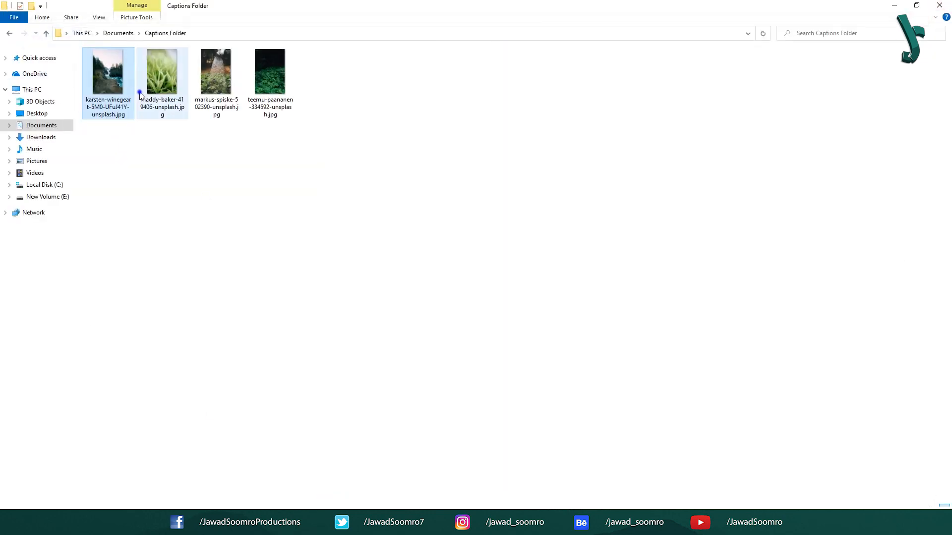
right_click(111, 74)
click(187, 333)
click(177, 99)
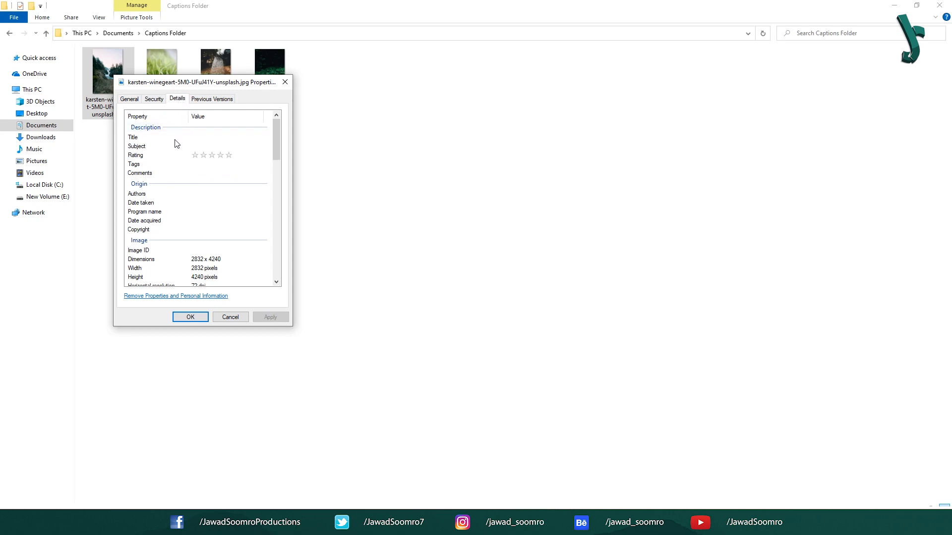
click(199, 137)
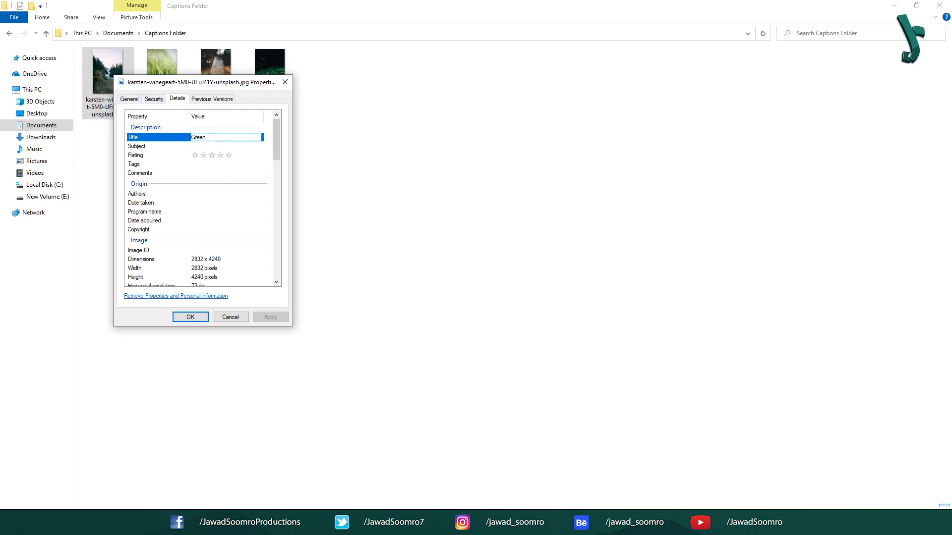
click(190, 317)
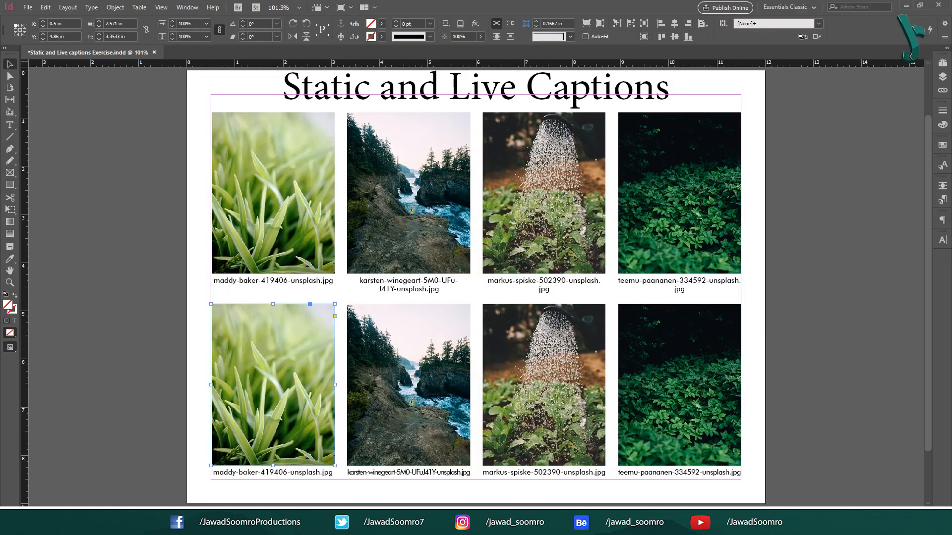
Return to the InDesign layout and display the document's list of linked files
click(944, 91)
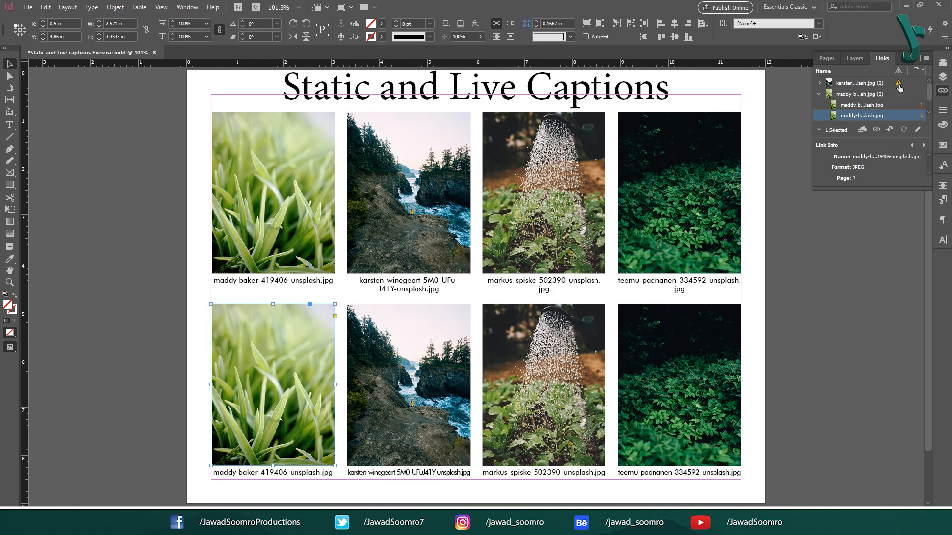
click(914, 58)
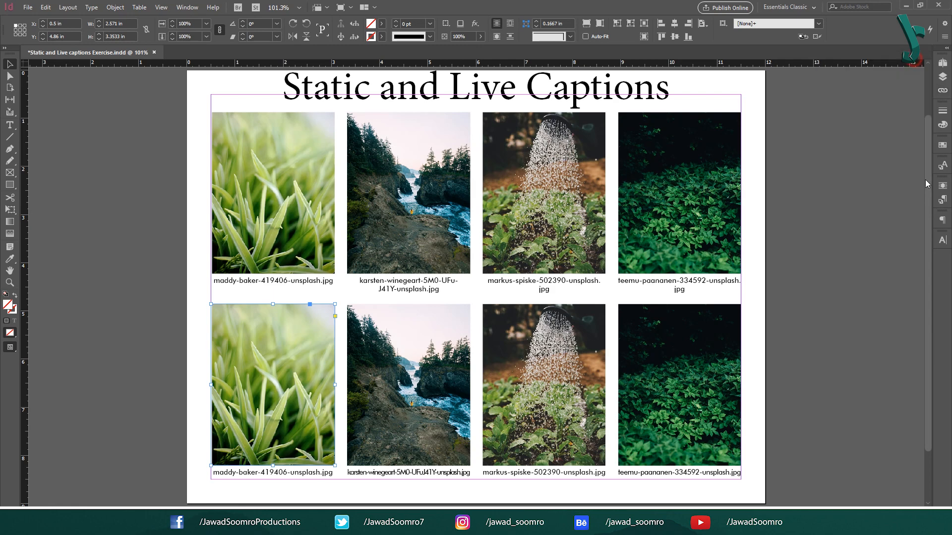
click(187, 8)
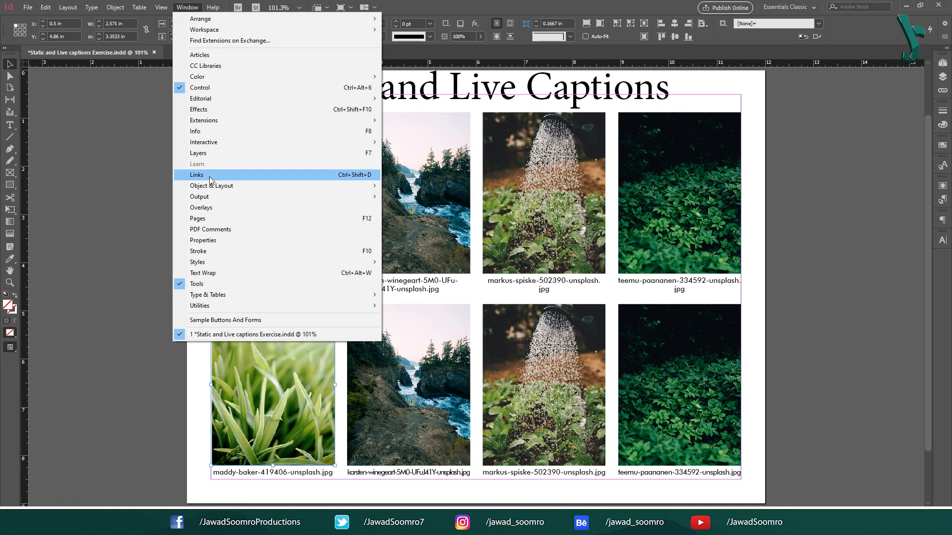
click(360, 176)
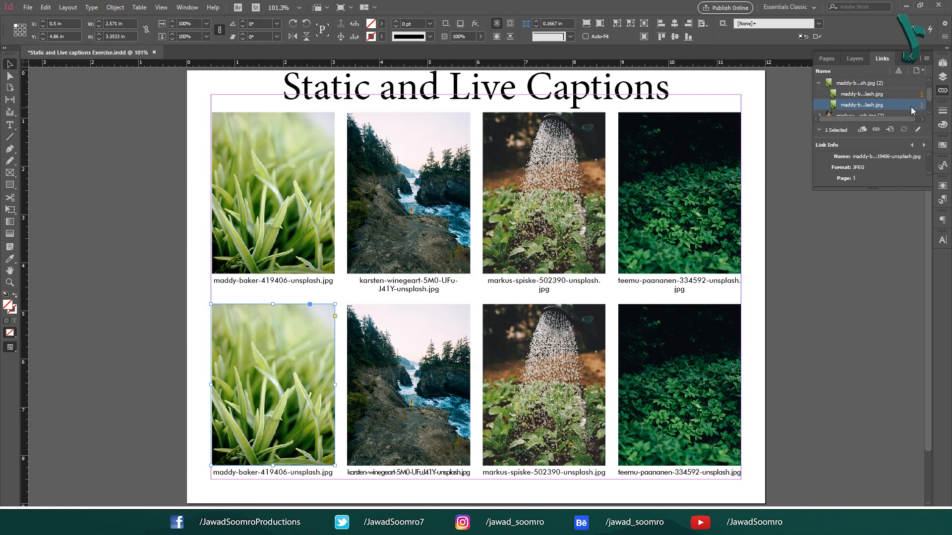
scroll(874, 94, down, 1)
scroll(875, 106, up, 2)
Enlarge the links list and update all instances of the modified river image
click(896, 84)
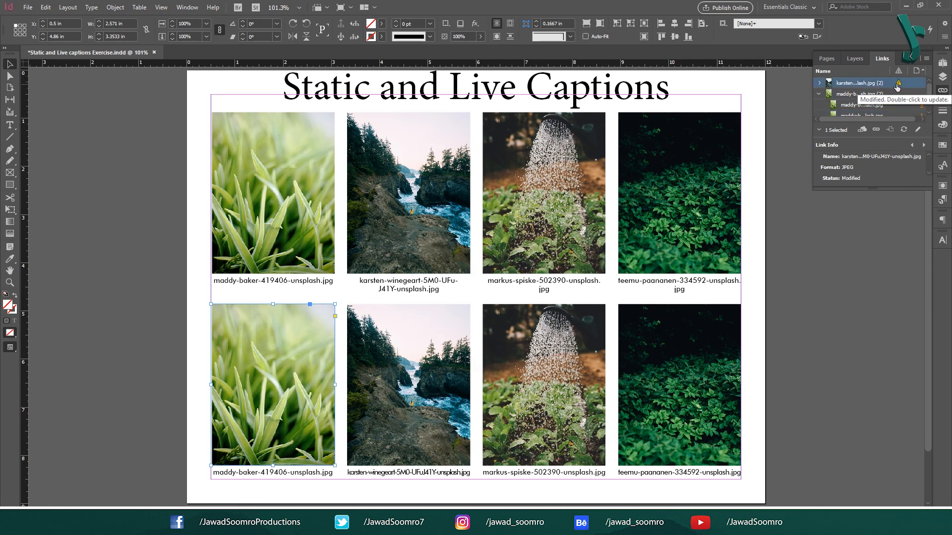
drag(871, 188, 871, 240)
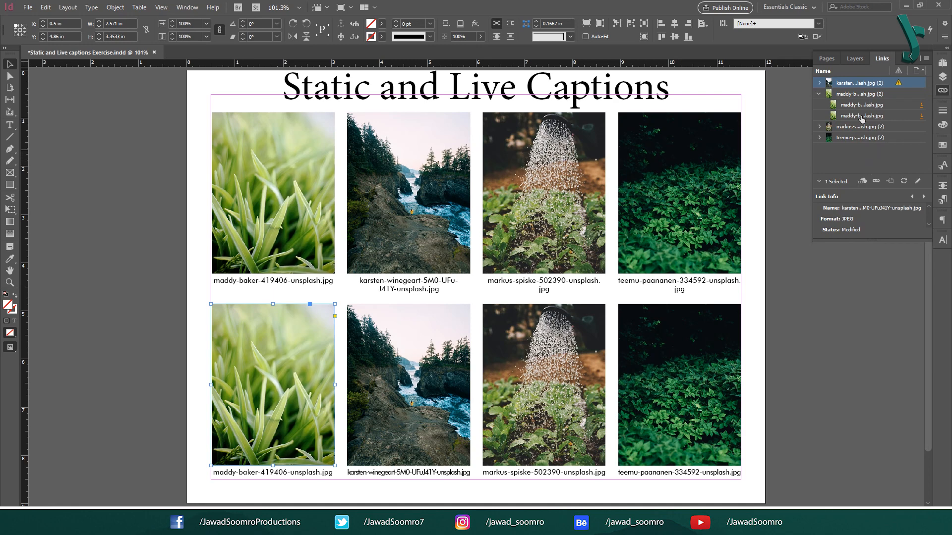
click(819, 82)
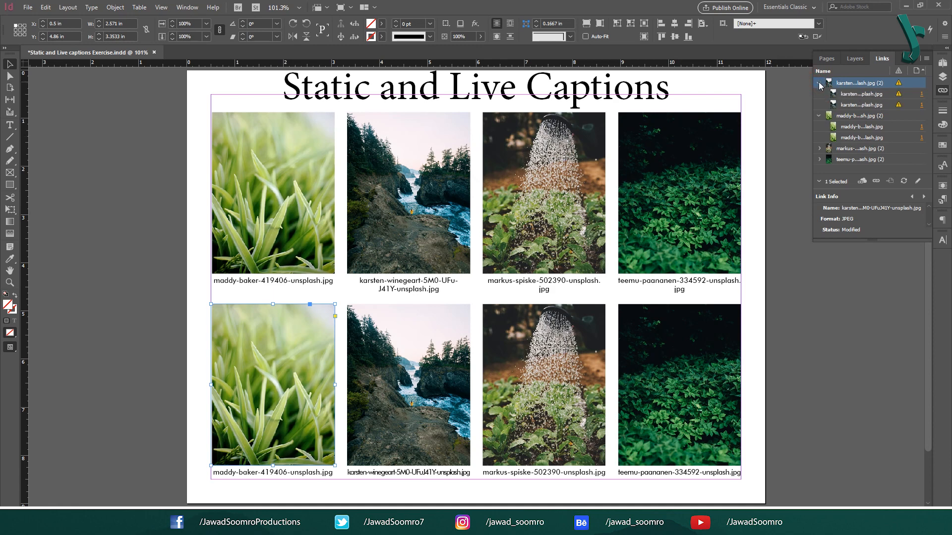
right_click(885, 83)
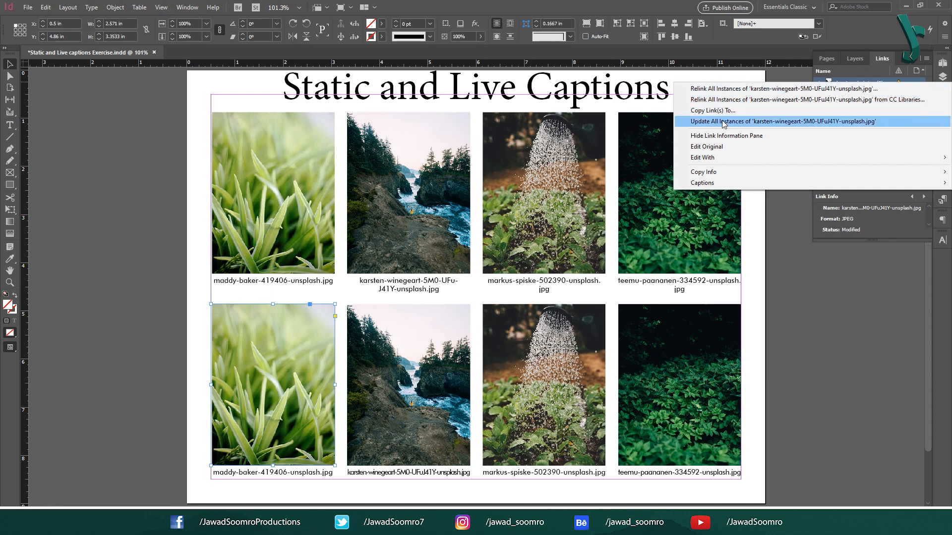
click(778, 122)
Examine the top-row static captions and the bottom-row live captions for changes from the updated image title
click(469, 281)
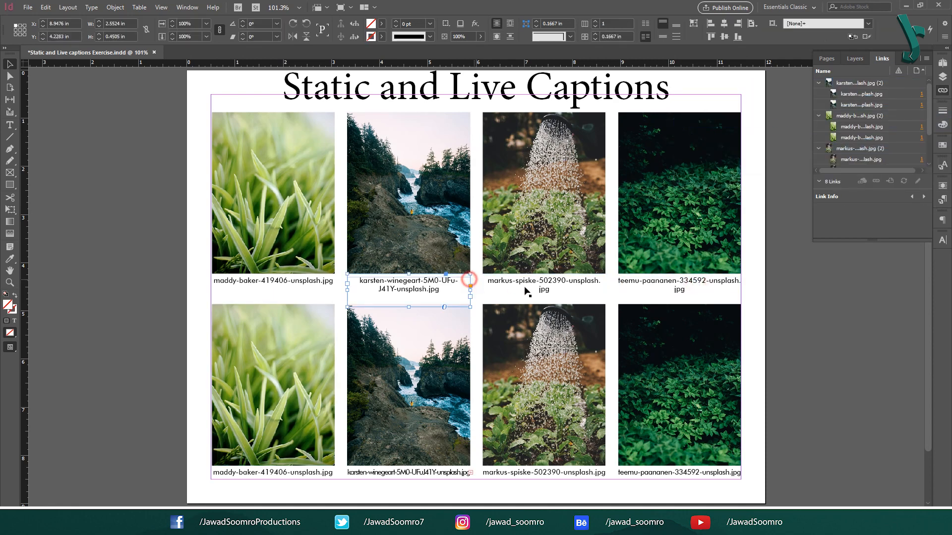
click(602, 283)
click(258, 286)
click(397, 291)
click(577, 291)
click(699, 285)
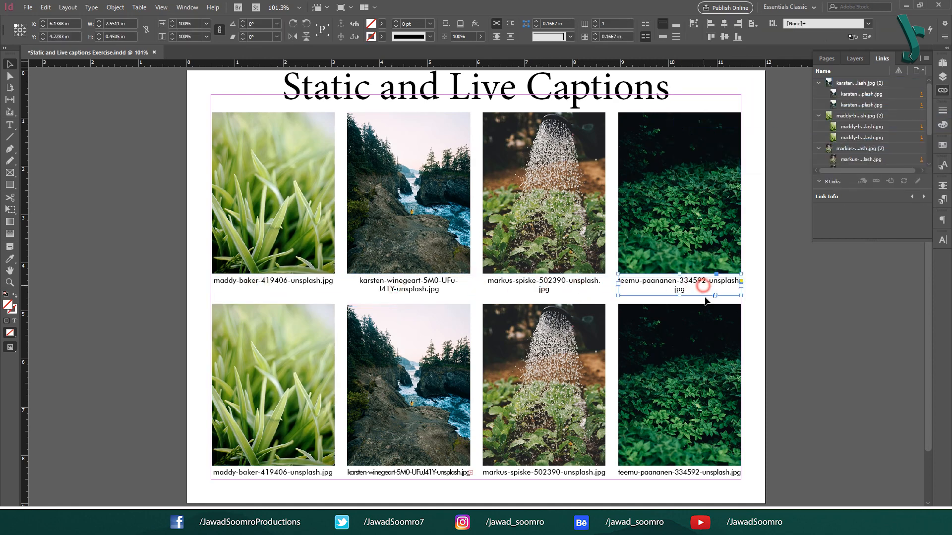
click(646, 473)
click(563, 475)
click(400, 479)
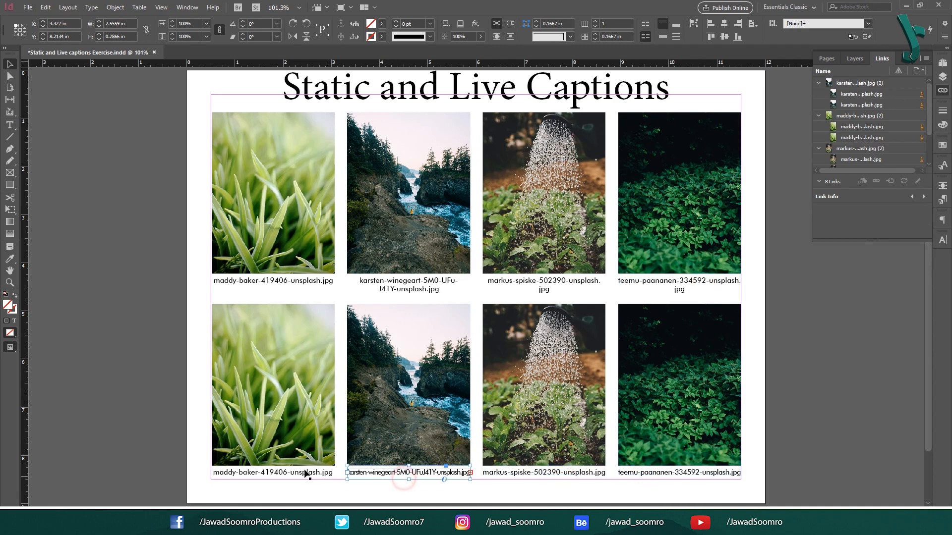
click(308, 471)
Extend the caption frame under the bottom-row river image to about 0.51 in high, and shrink it back to one line
click(455, 473)
drag(411, 480, 411, 491)
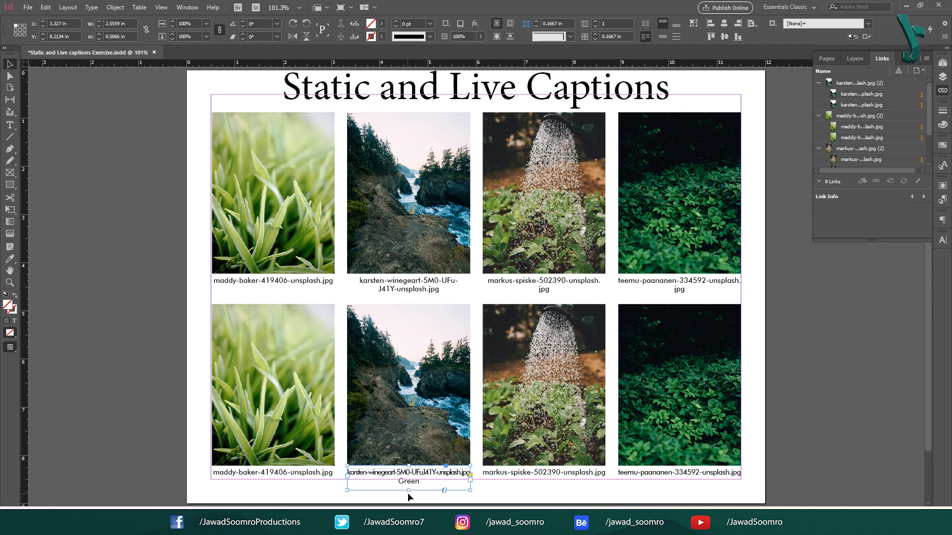
drag(409, 491, 412, 478)
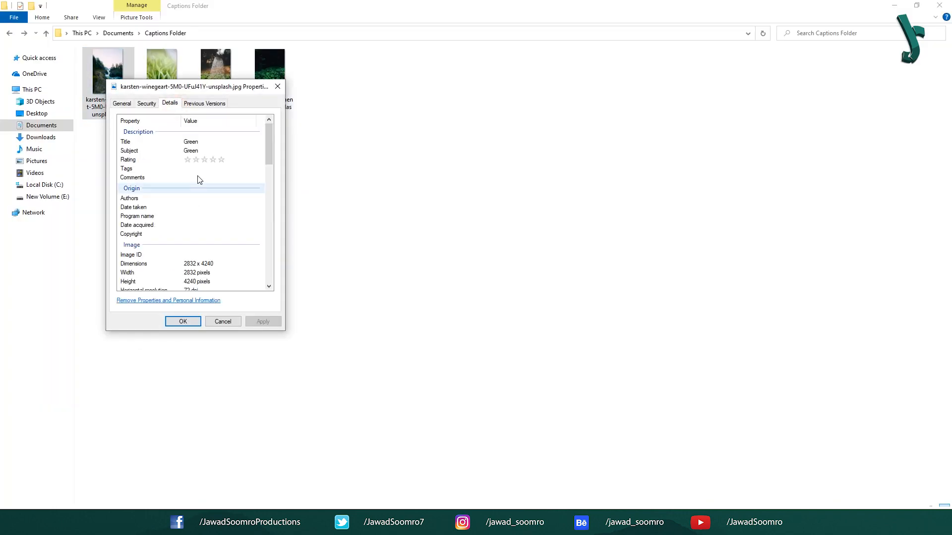
Set the river image's subject to River in its file properties, and update all its linked instances in the InDesign layout
click(206, 151)
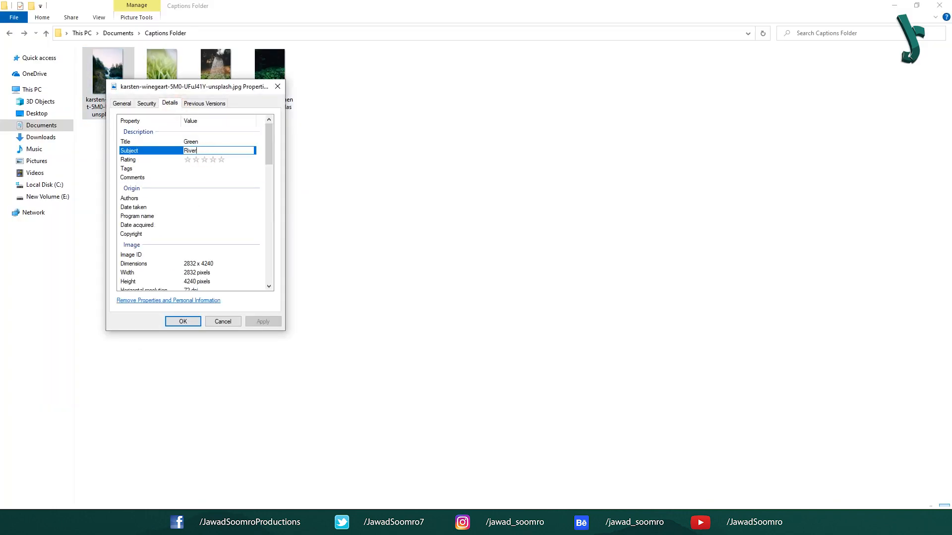
click(204, 143)
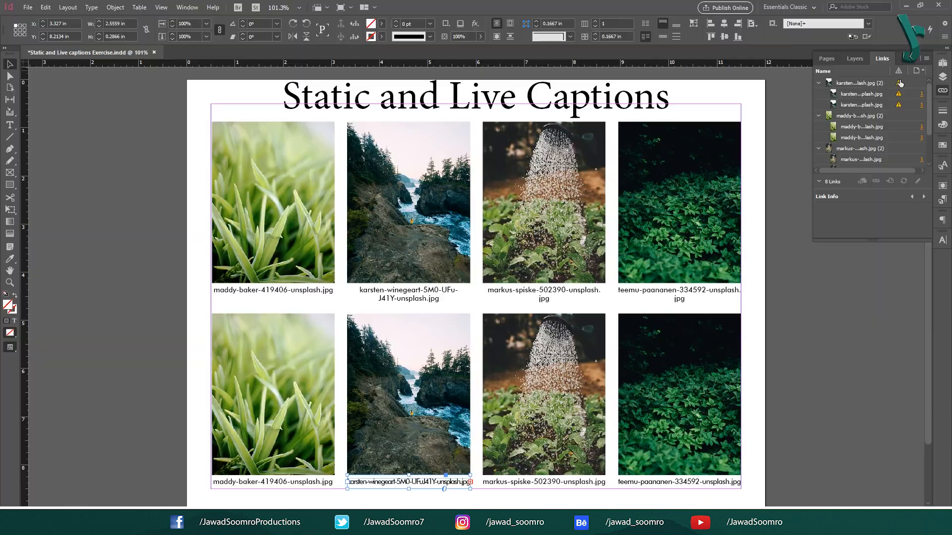
right_click(863, 83)
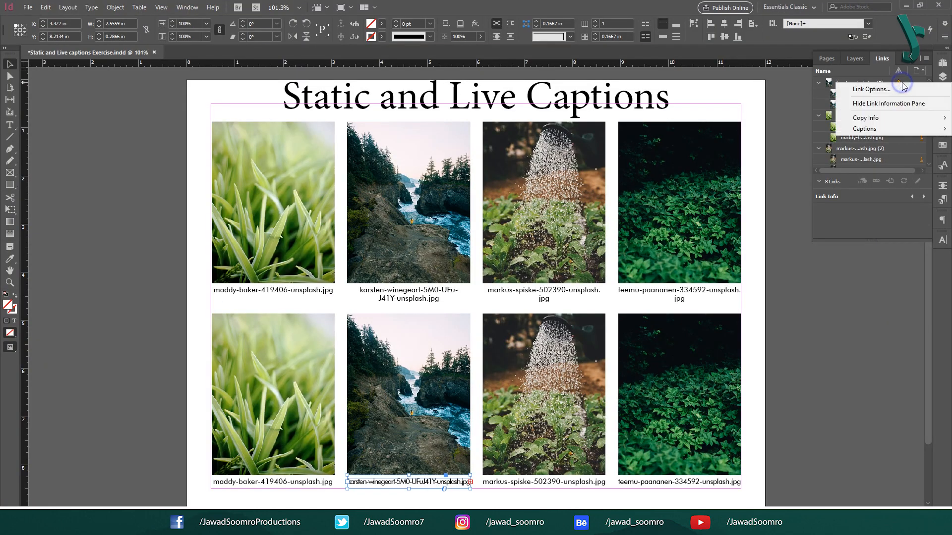
click(863, 84)
right_click(863, 83)
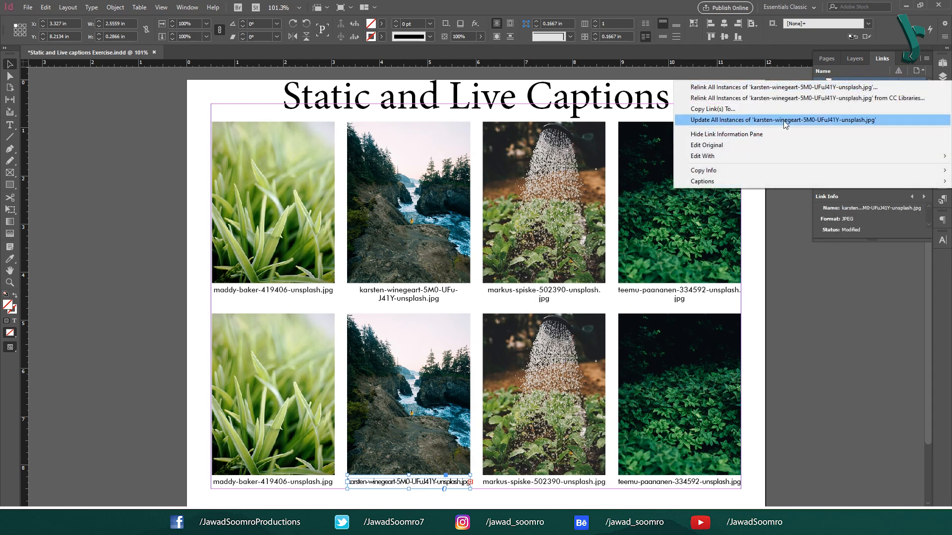
click(782, 121)
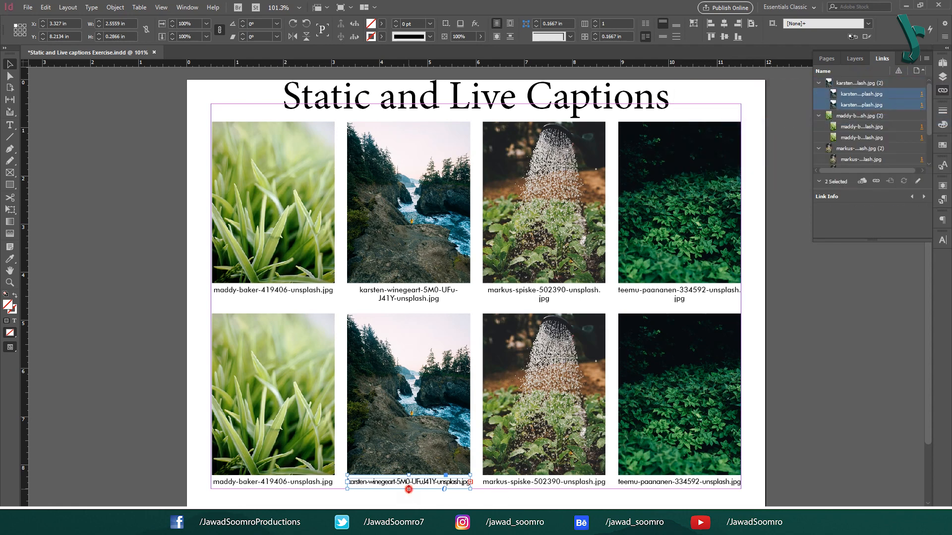
Enlarge the live caption frame under the bottom-row river image downward and sideways to fit two lines
drag(408, 489, 409, 501)
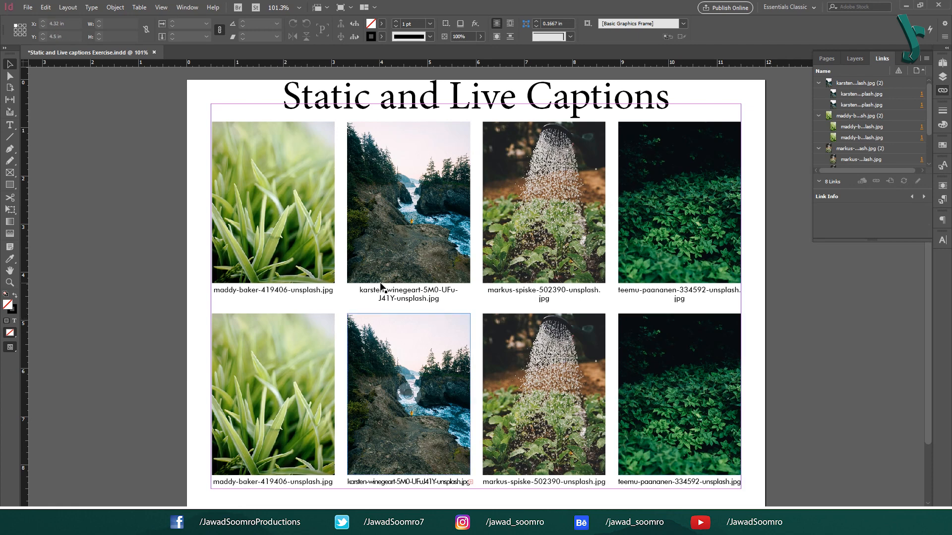
click(382, 288)
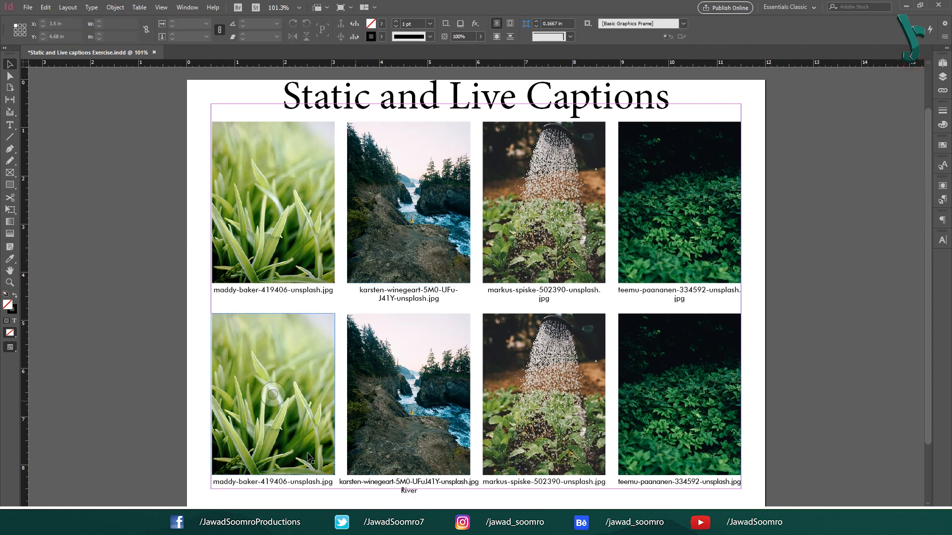
Replace the bottom-row river image with the dark foliage image from Captions Folder, and the fourth bottom-row image with the river image
click(427, 361)
click(679, 394)
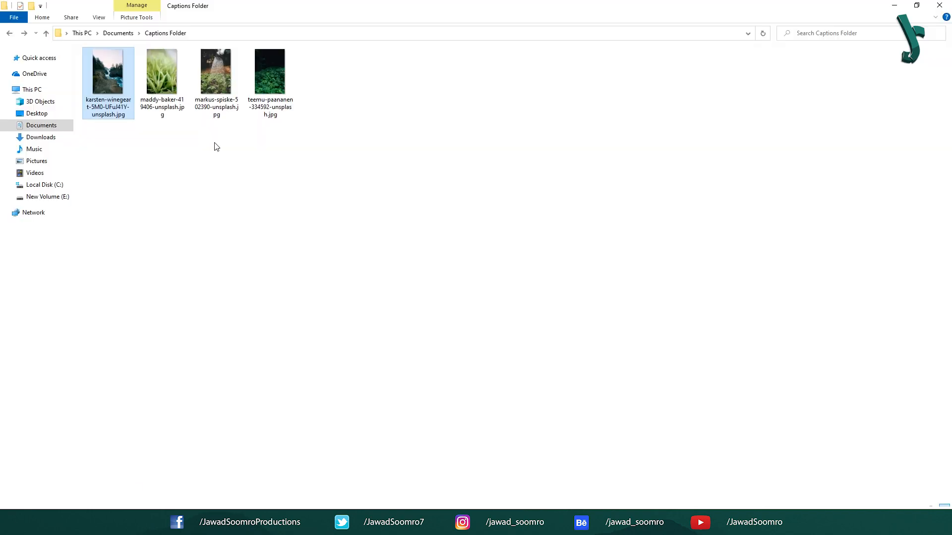
drag(270, 79, 375, 379)
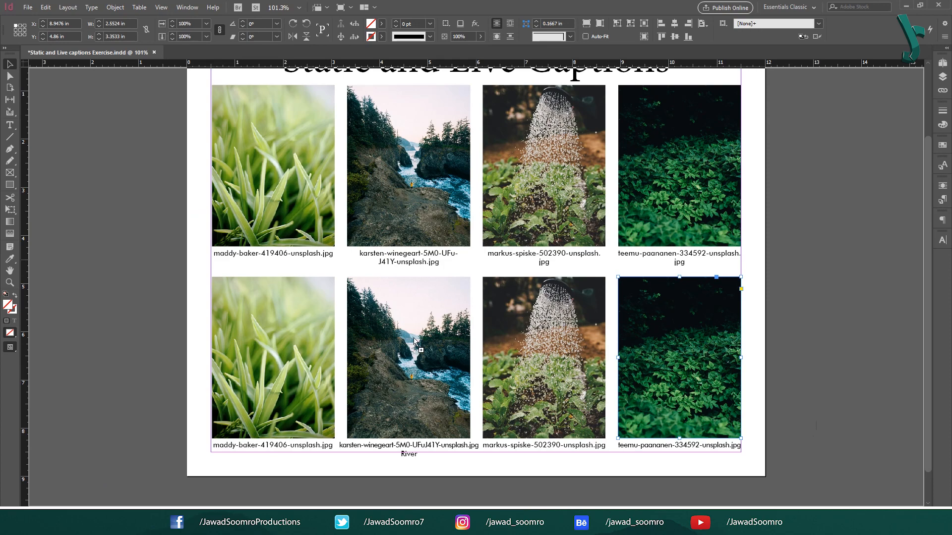
drag(414, 341, 414, 342)
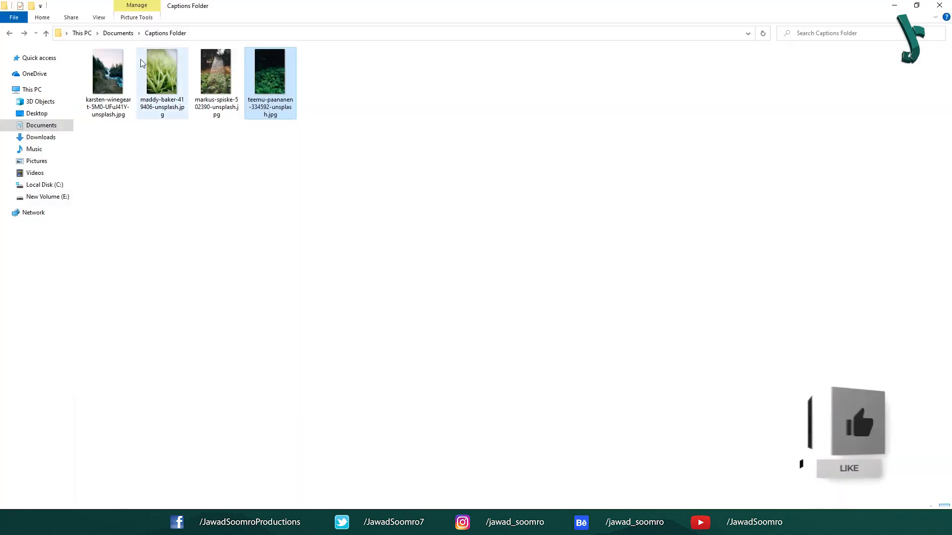
click(106, 102)
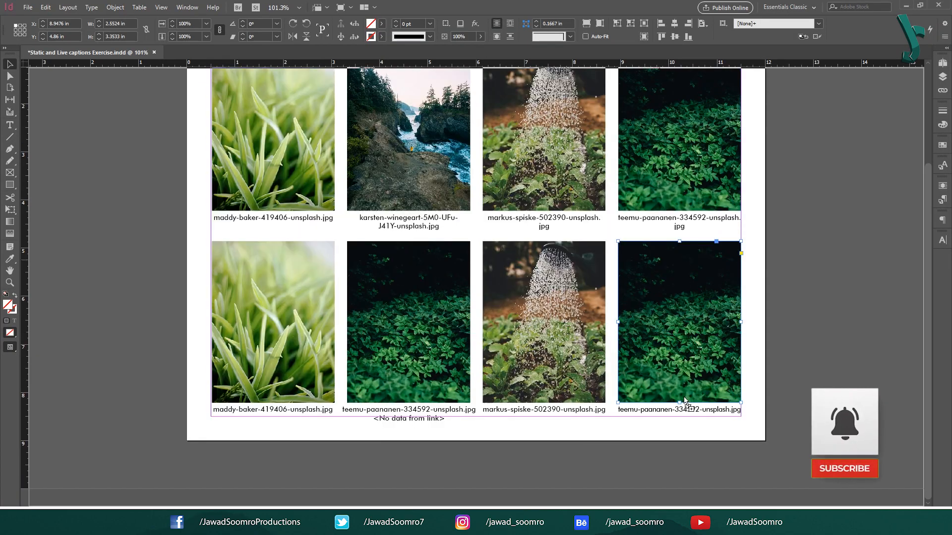
drag(676, 312, 676, 313)
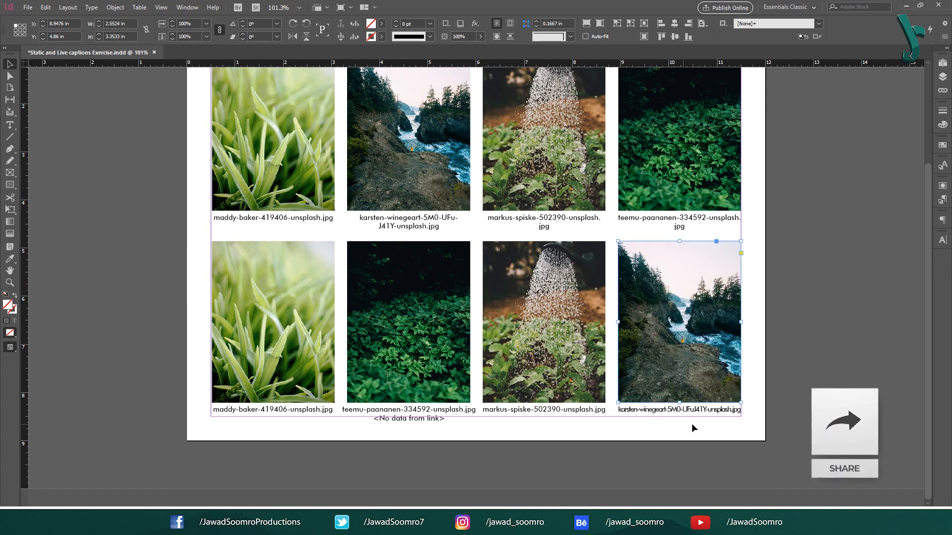
Extend the caption frame under the bottom-row river image downward, and shrink the second bottom-row caption frame to one line
click(685, 411)
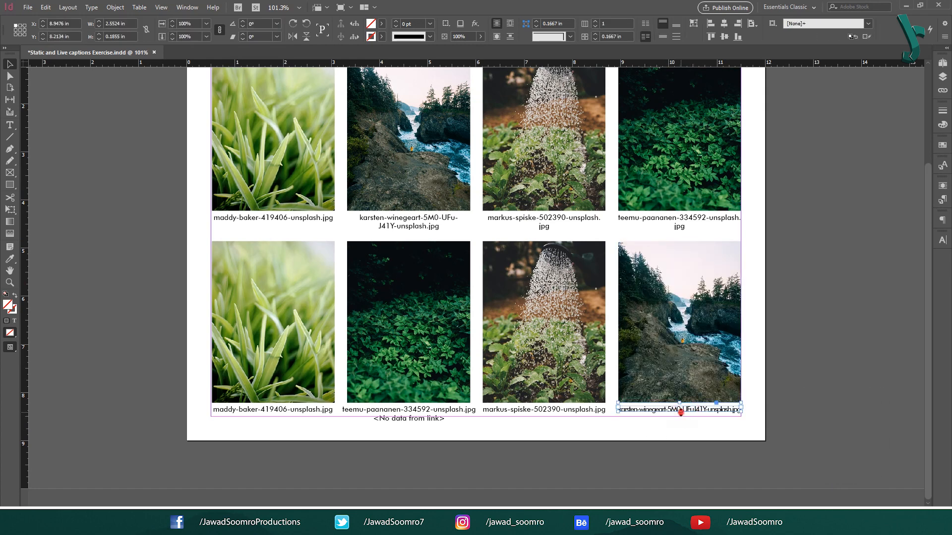
drag(681, 412, 681, 425)
click(413, 419)
drag(411, 424, 411, 415)
click(425, 456)
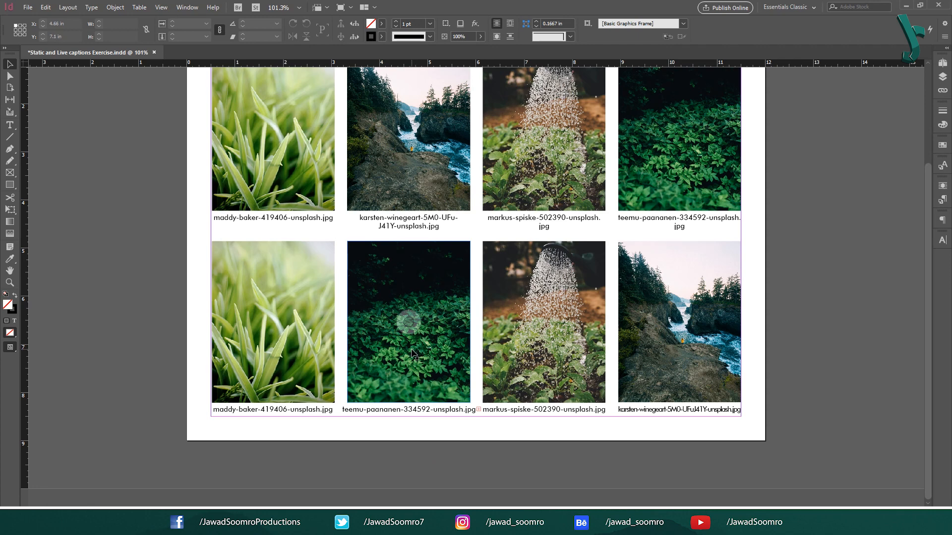
Replace the second top-row image with the dark foliage image from Captions Folder, and the fourth with the river image
click(170, 521)
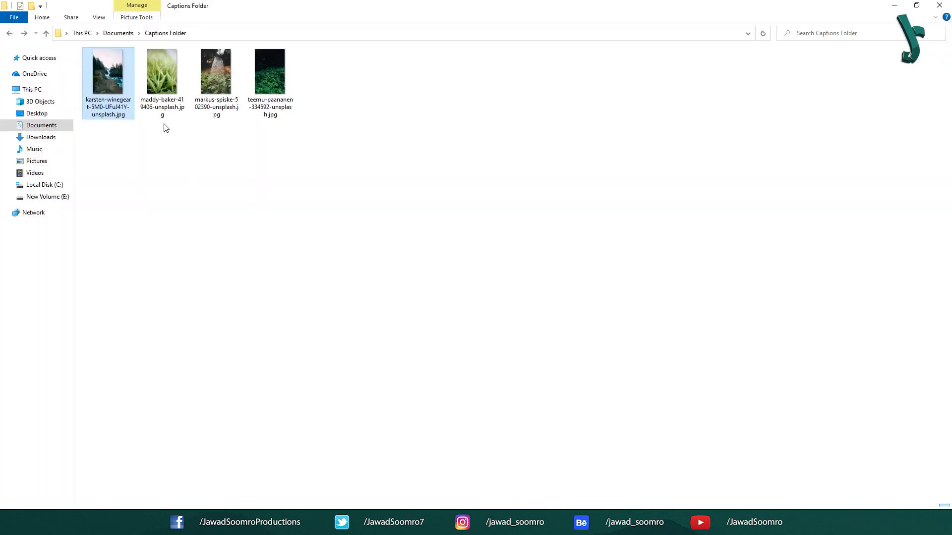
drag(272, 85, 429, 173)
click(170, 520)
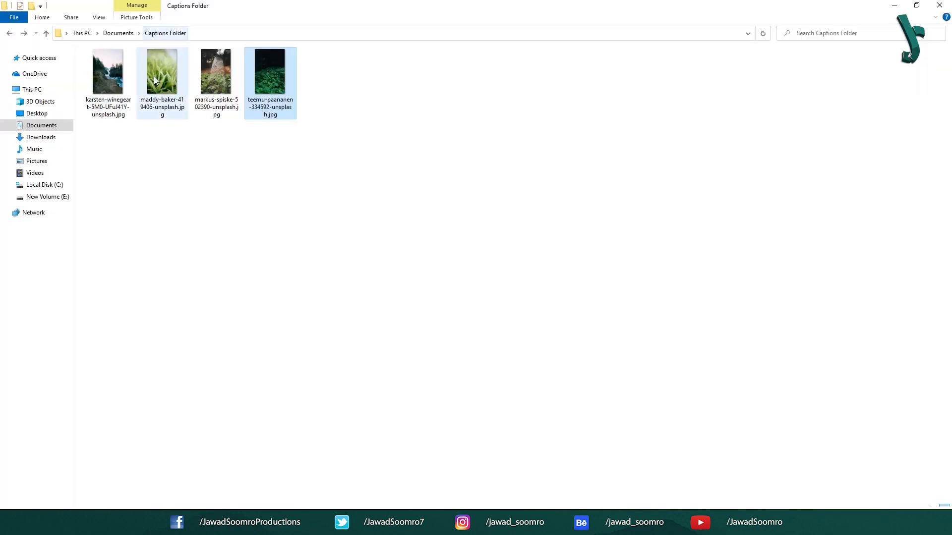
drag(116, 82, 694, 198)
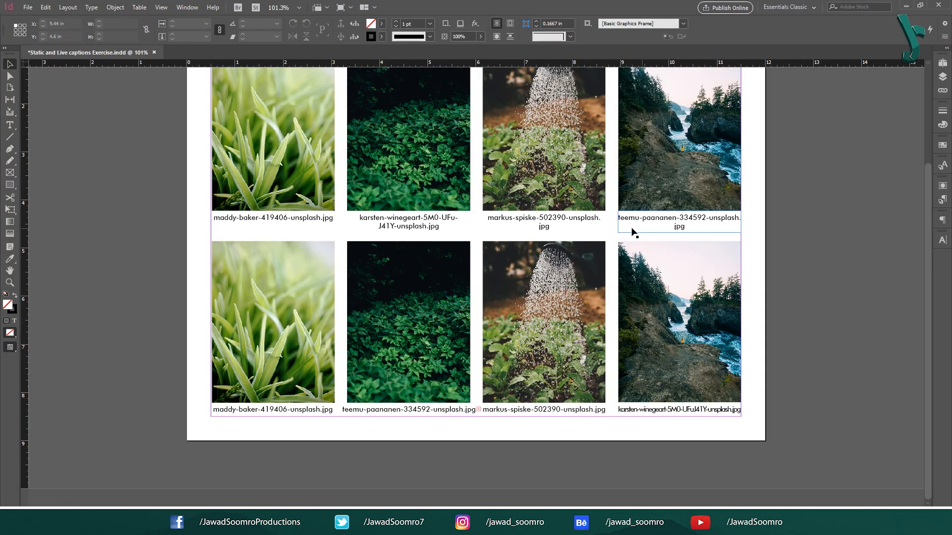
Check the static captions under the two replaced top-row images, and delete all four top-row captions
click(468, 226)
click(669, 221)
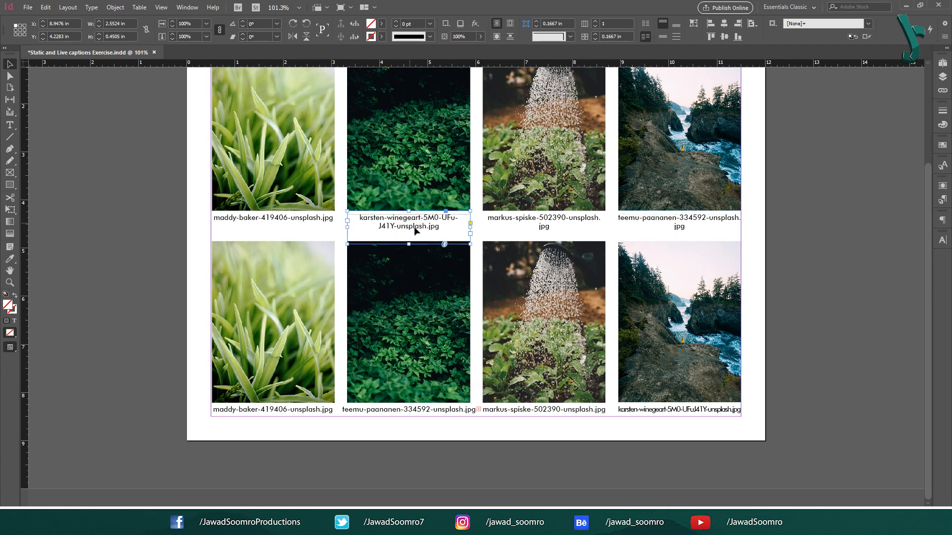
click(679, 223)
drag(672, 220, 171, 218)
key(Delete)
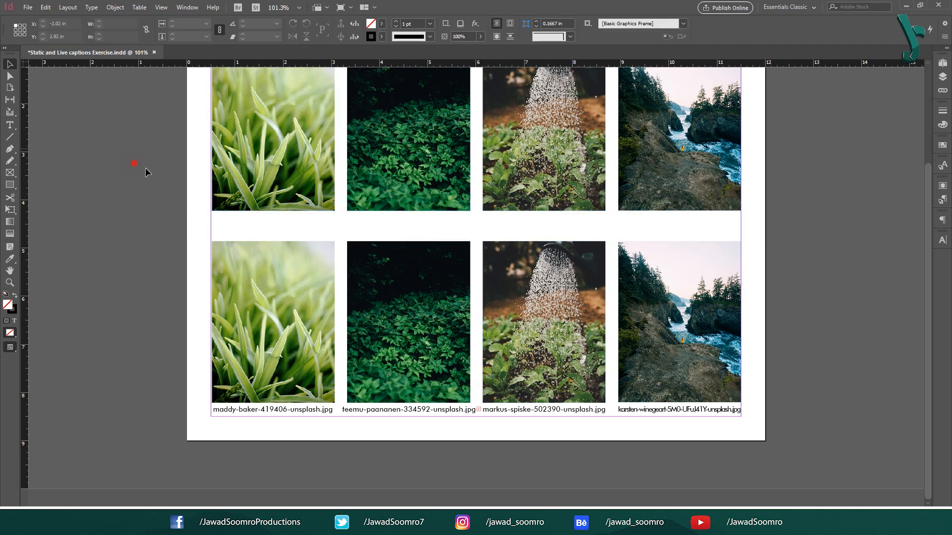
Generate new static captions for all four top-row images, and compare them with the live captions in the bottom row
click(428, 192)
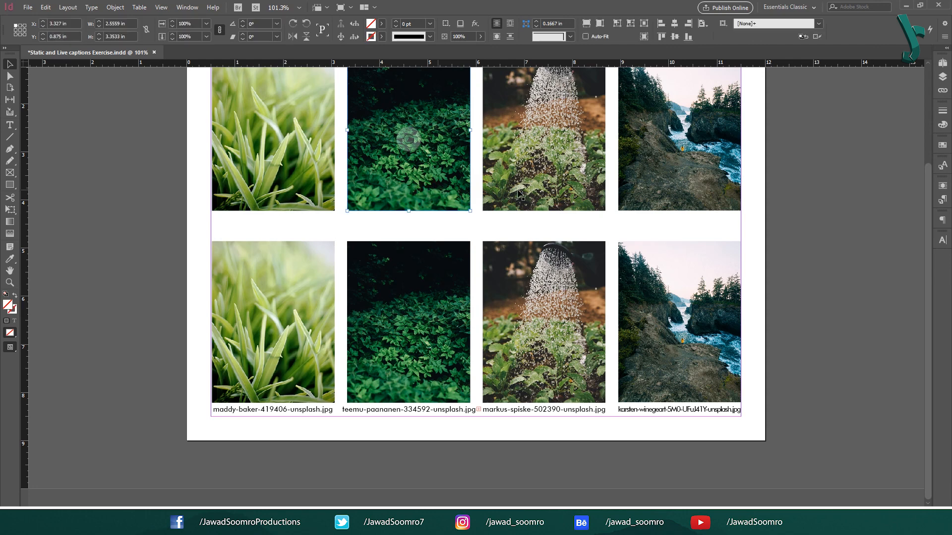
drag(829, 153, 218, 219)
click(115, 7)
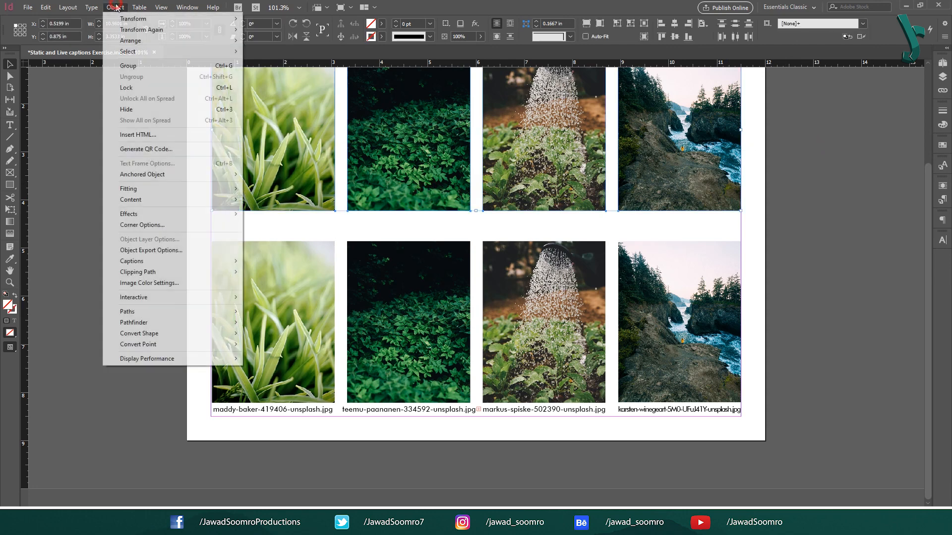
mouse_move(168, 261)
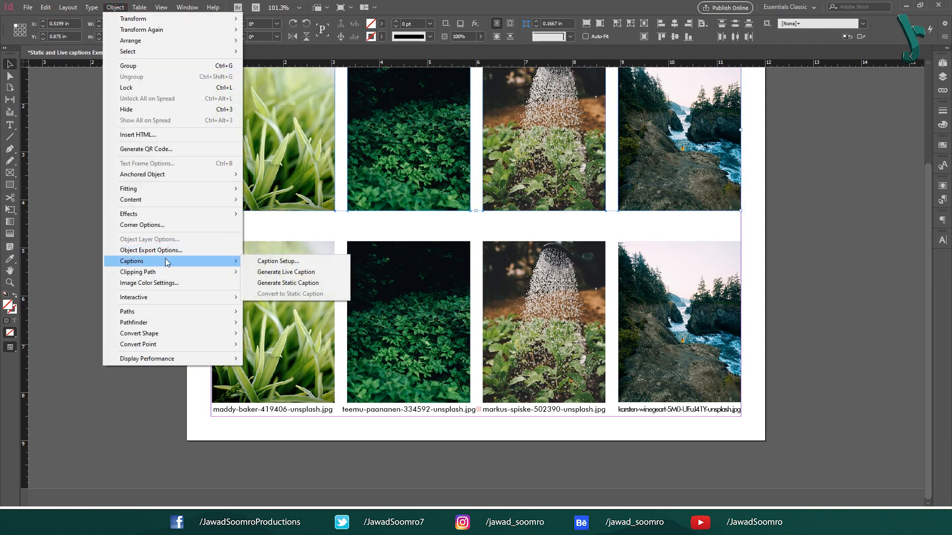
click(292, 283)
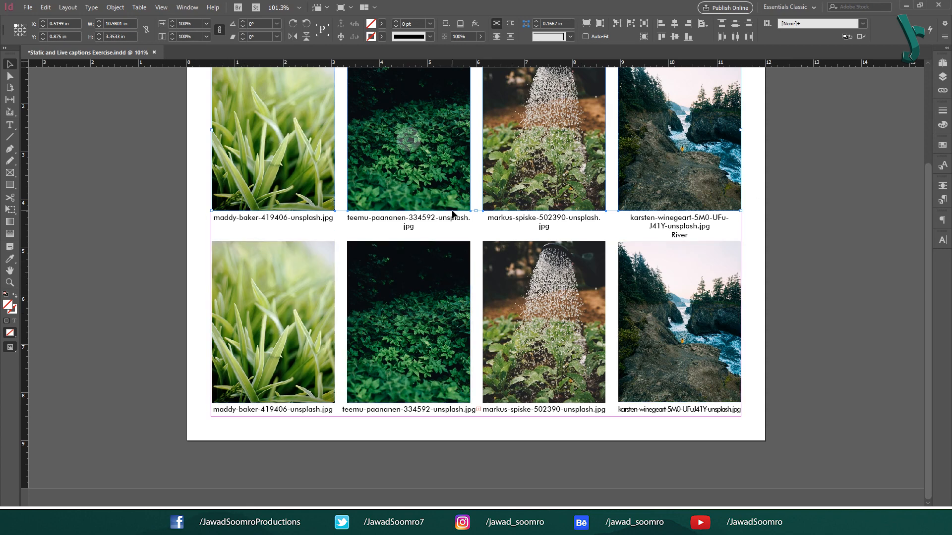
scroll(453, 213, up, 2)
click(844, 187)
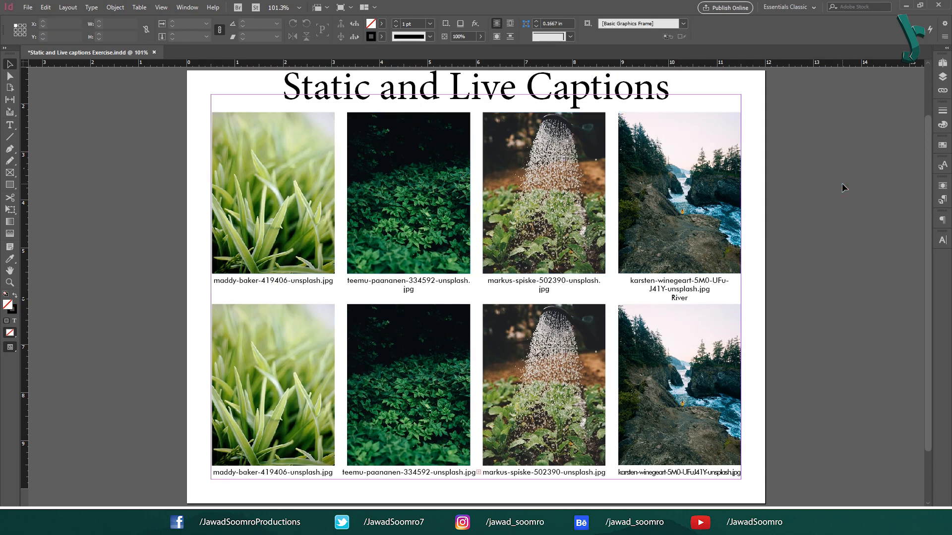
scroll(322, 308, down, 2)
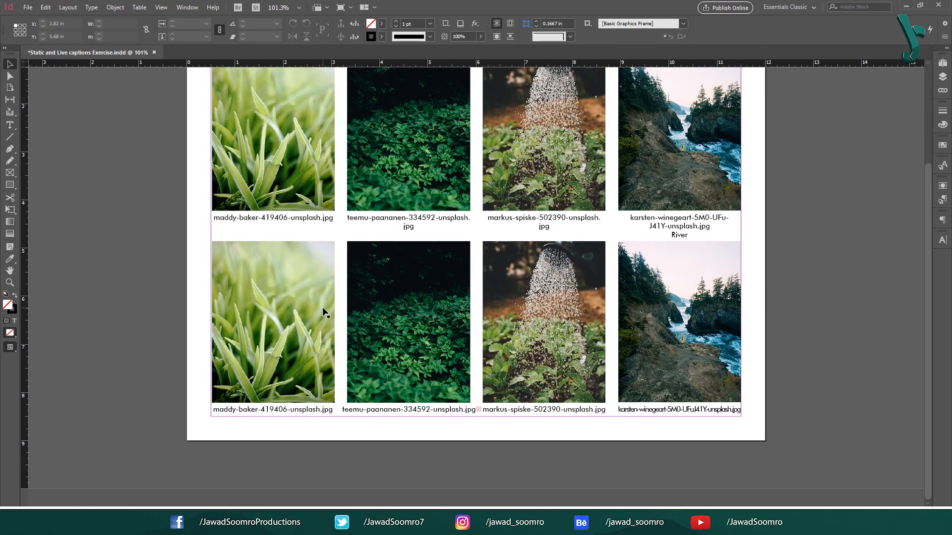
scroll(328, 313, up, 2)
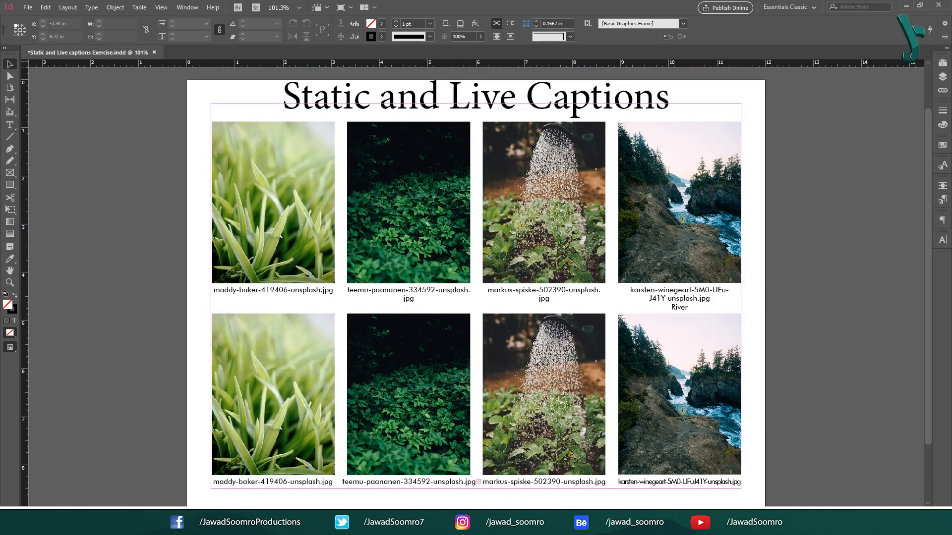
Undo the regenerated top-row captions, the caption deletion, the caption frame resizing and the image replacements in both rows
click(130, 521)
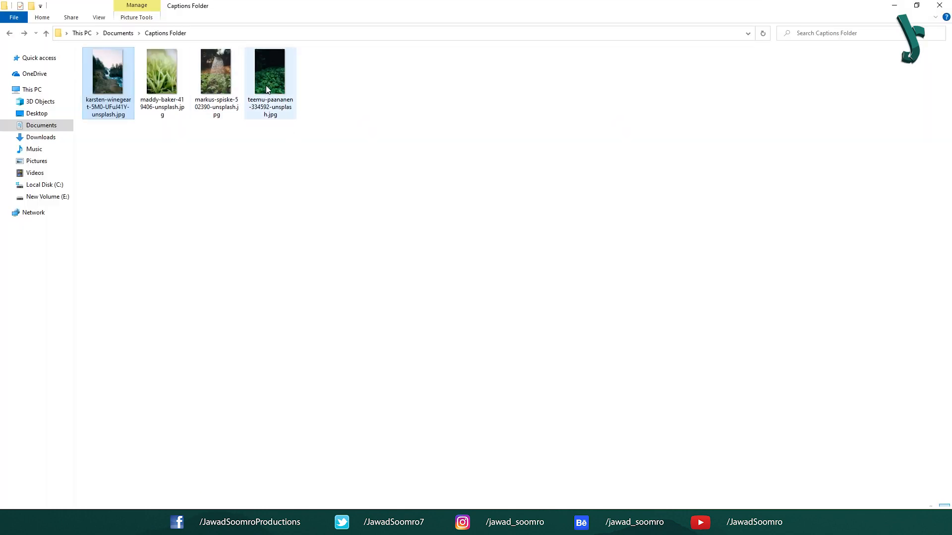
click(277, 521)
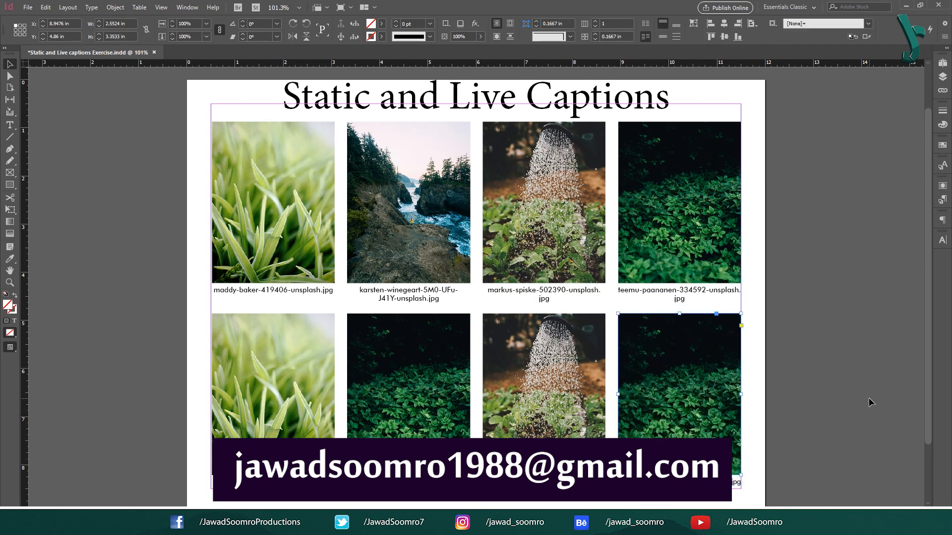
click(448, 488)
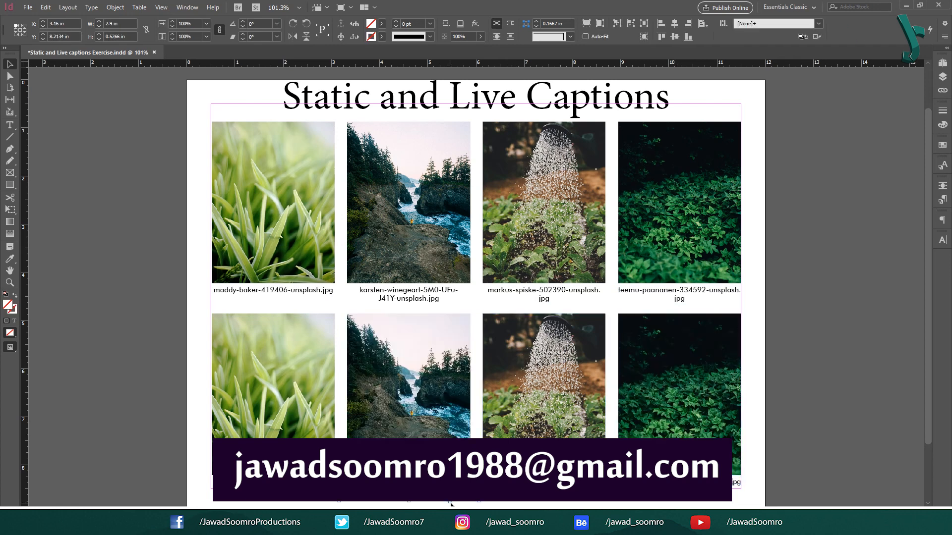